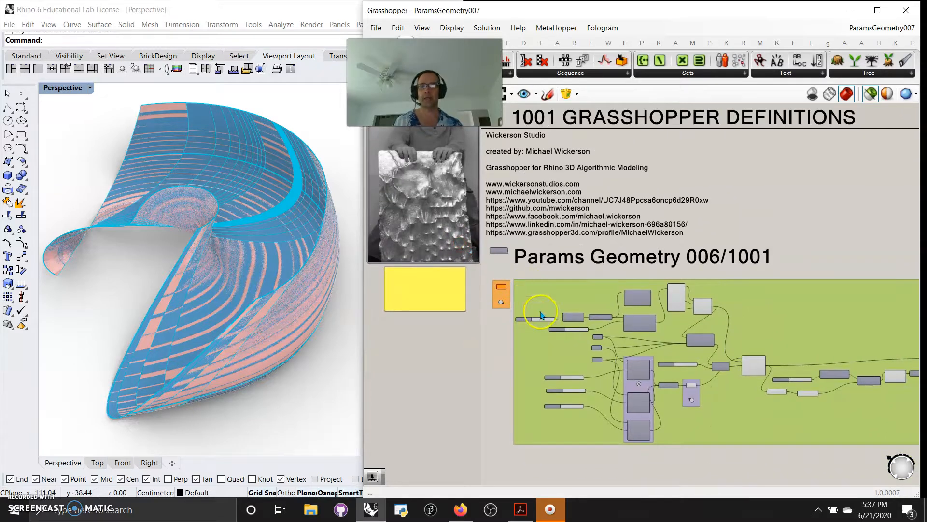
- Restrict the Grasshopper preview to selected components and delete the baked surface from the Rhino model
mouse_move(113, 292)
right_mouse_down()
mouse_move(231, 283)
mouse_move(182, 302)
mouse_move(123, 294)
right_mouse_up()
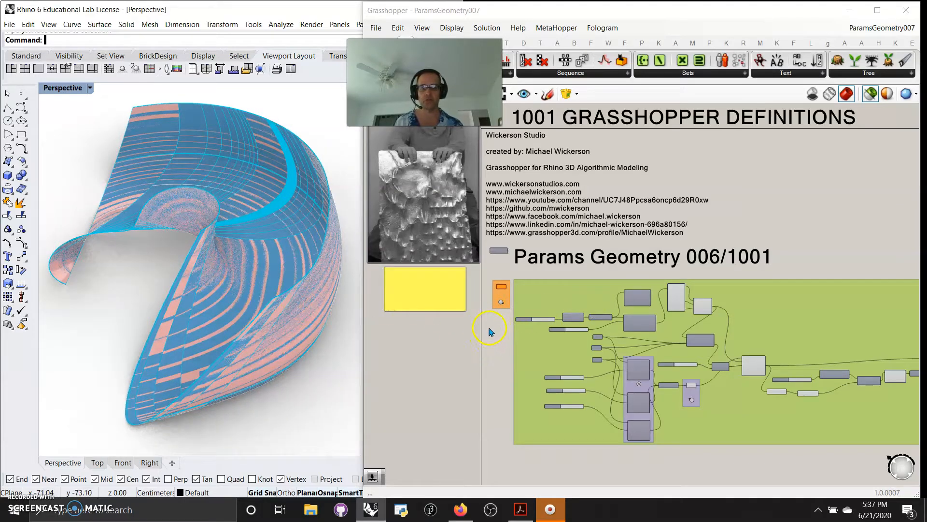
scroll(490, 331, "up", 2)
left_click(871, 93)
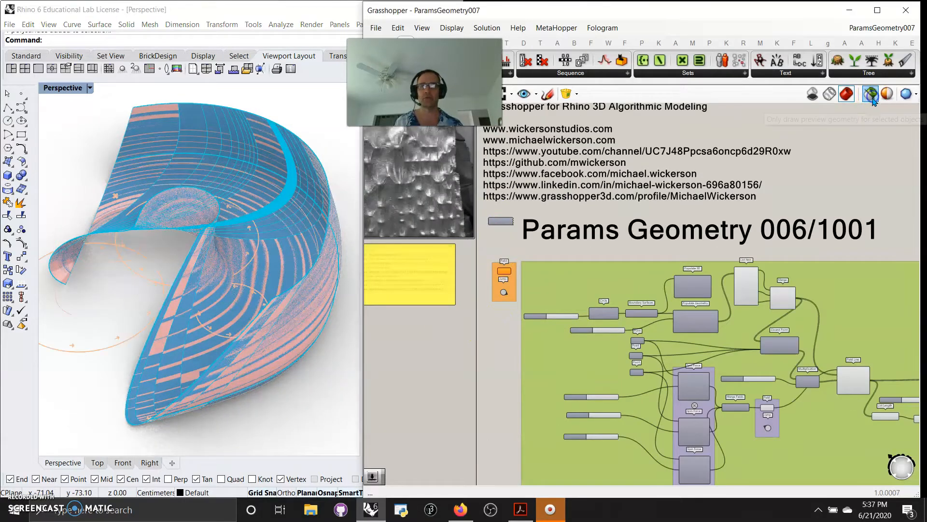
left_click(216, 192)
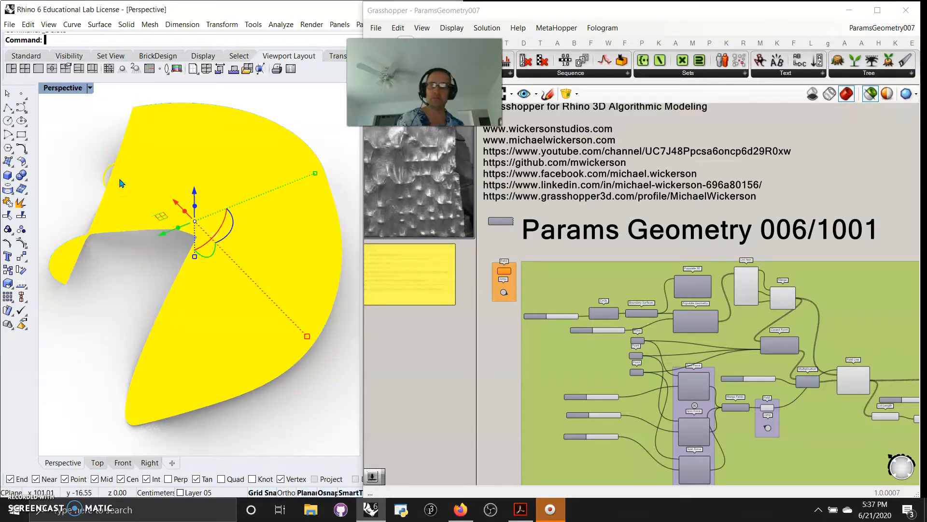
key("Delete")
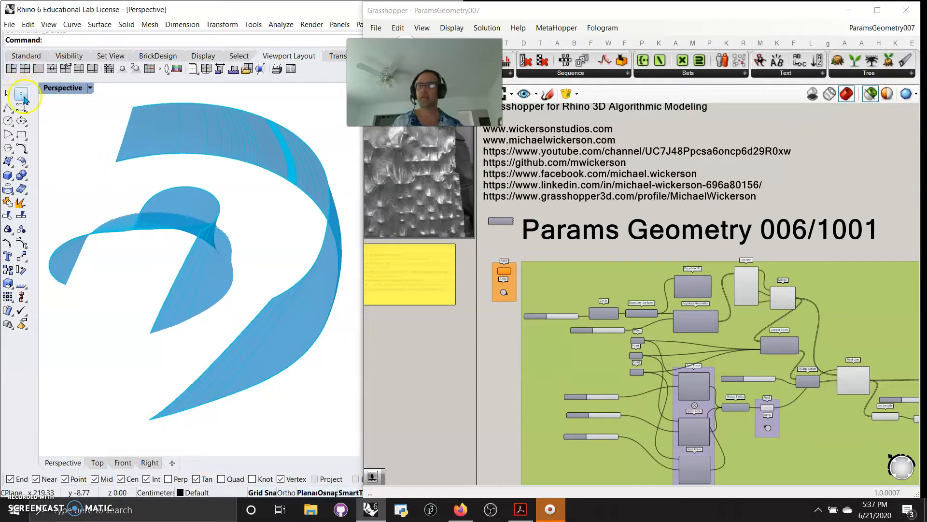
- Change the Perspective viewport's display mode to Shaded
left_click(62, 87)
left_click(72, 115)
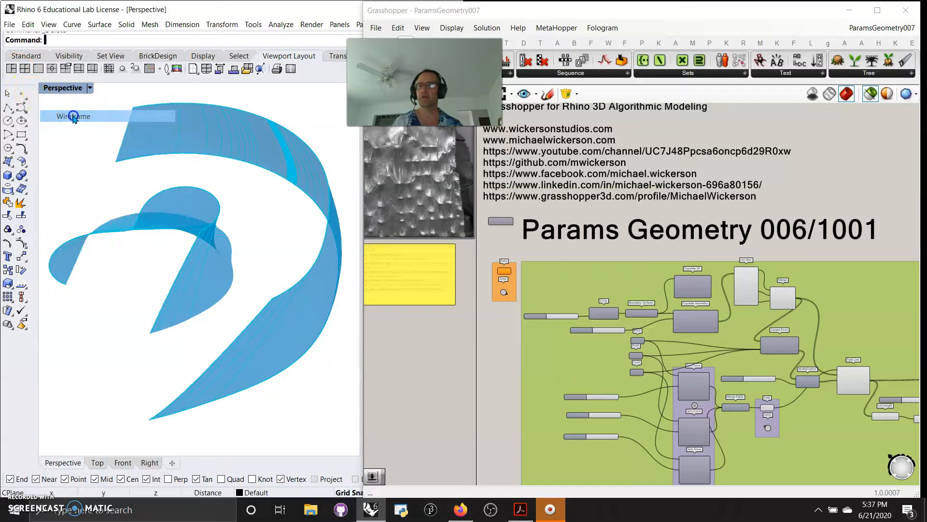
left_click(63, 88)
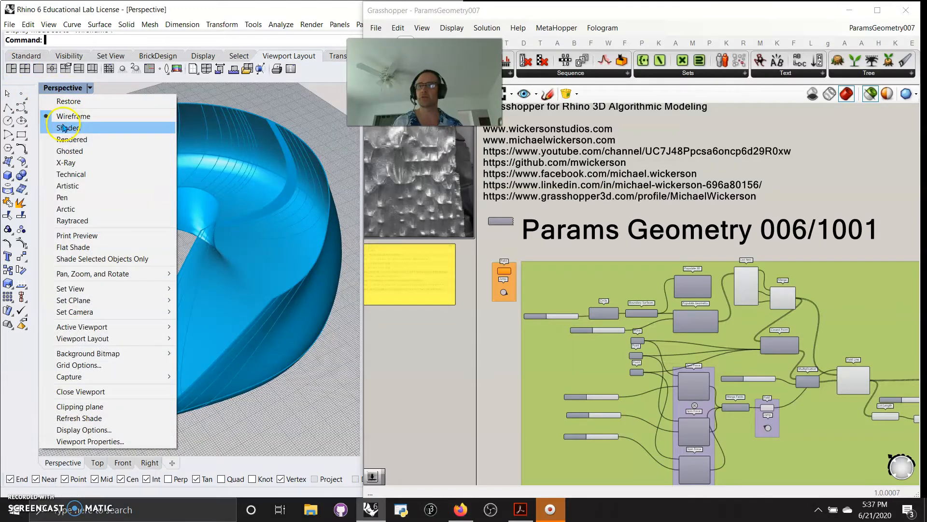
left_click(63, 126)
mouse_move(182, 244)
right_mouse_down()
mouse_move(152, 244)
mouse_move(231, 252)
mouse_move(265, 292)
mouse_move(197, 290)
mouse_move(182, 247)
right_mouse_up()
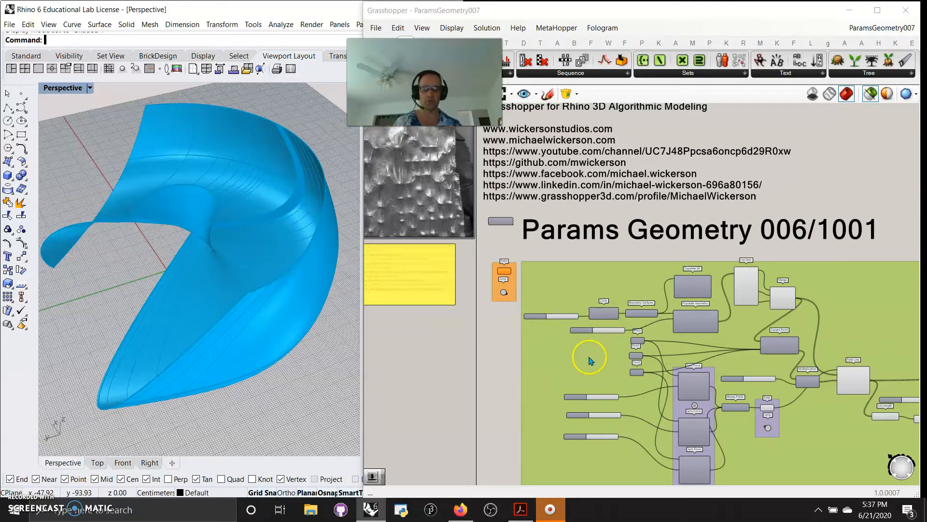
- Preview the outputs of the Circle and Boundary Surfaces components at the start of the definition
scroll(570, 340, "up", 3)
scroll(556, 323, "up", 4)
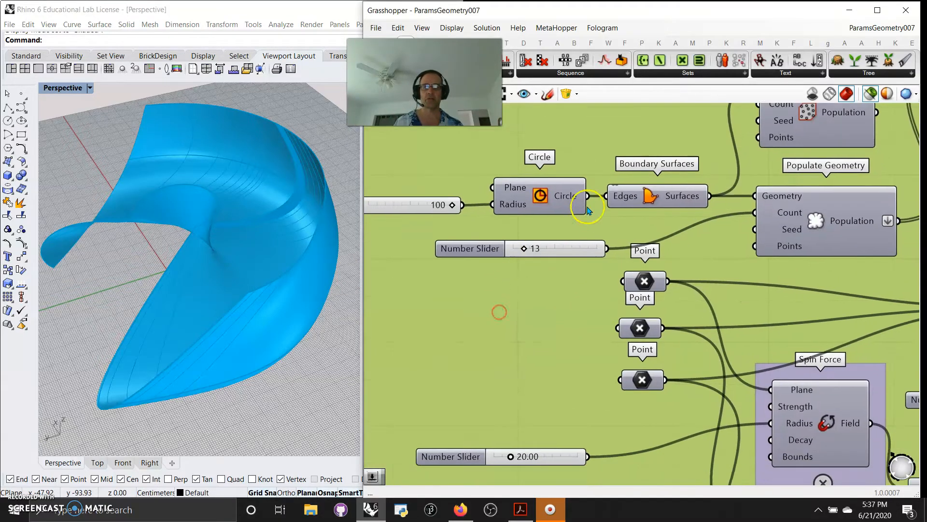
left_click(541, 201)
right_click_drag(579, 322, 516, 328)
left_click(574, 208)
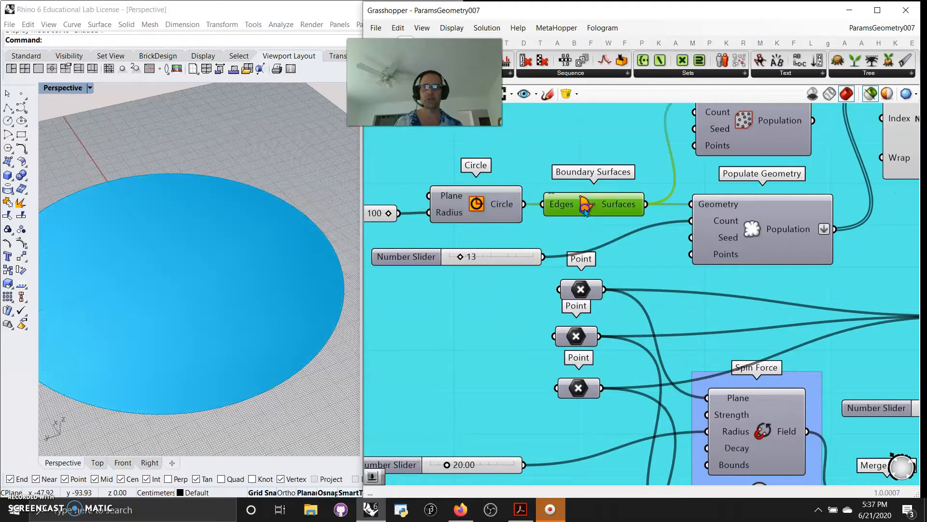
- Compare the points produced by Populate Geometry with those from Populate 3D, including the count slider feeding Populate Geometry
right_click_drag(625, 233, 511, 312)
left_click(603, 222)
right_click_drag(611, 297, 601, 213)
left_click(618, 236)
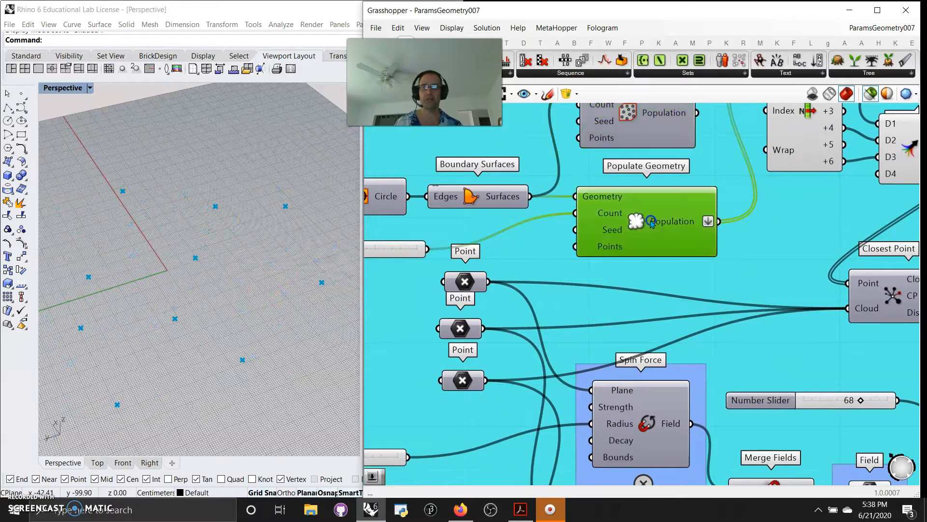
right_click_drag(300, 269, 235, 307)
scroll(229, 268, "down", 5)
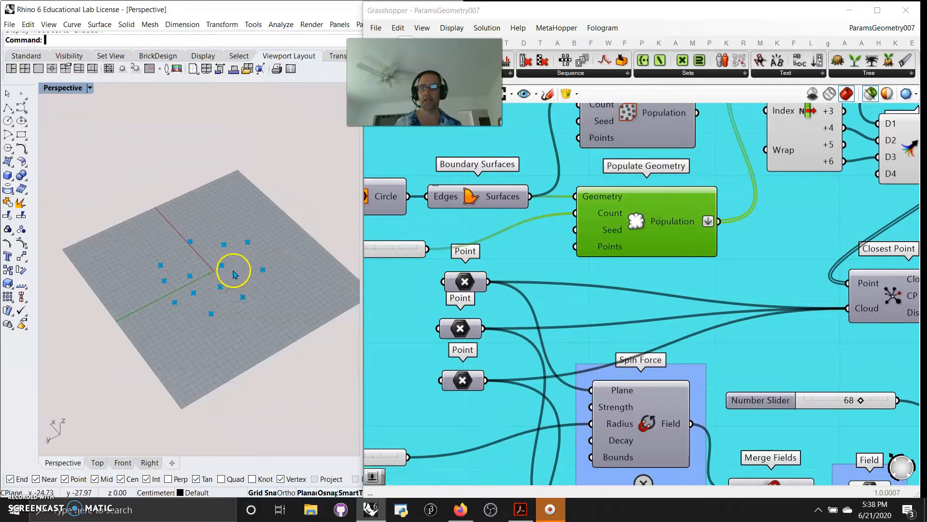
left_click(667, 129)
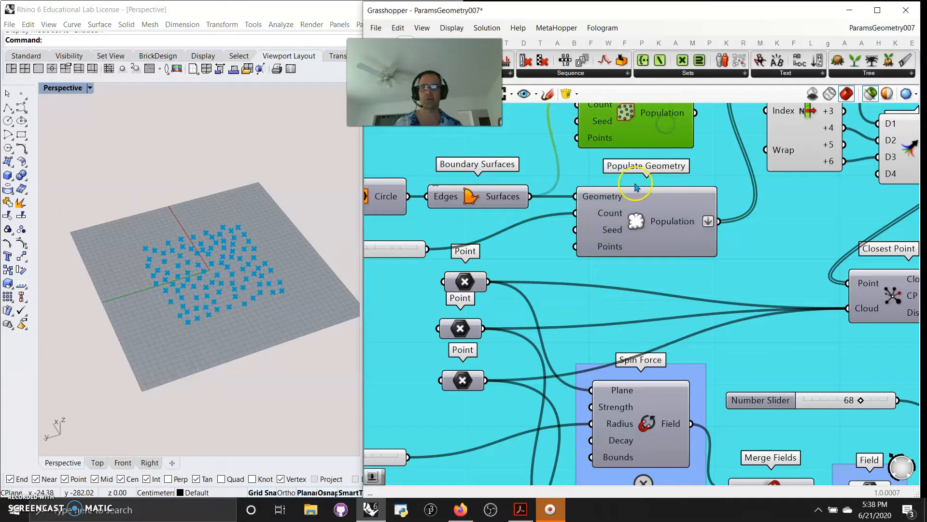
right_click_drag(627, 128, 630, 193)
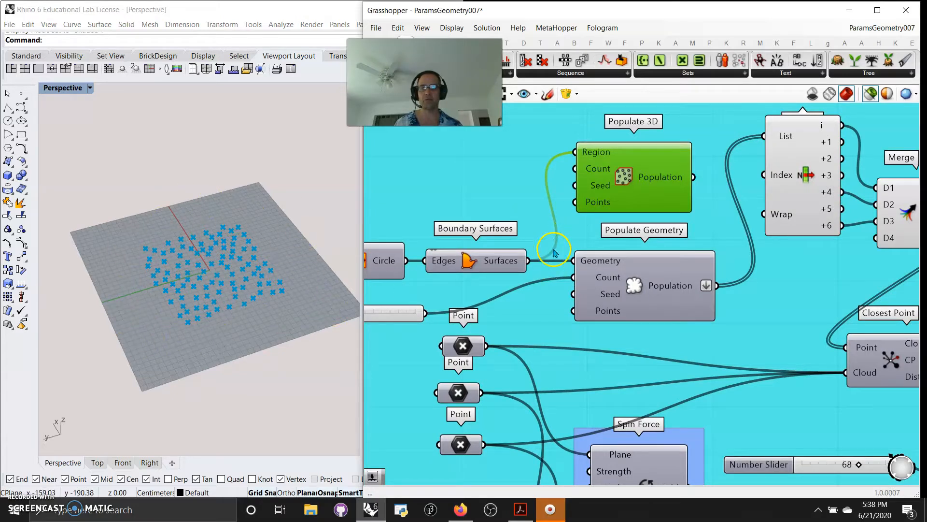
left_click(632, 284)
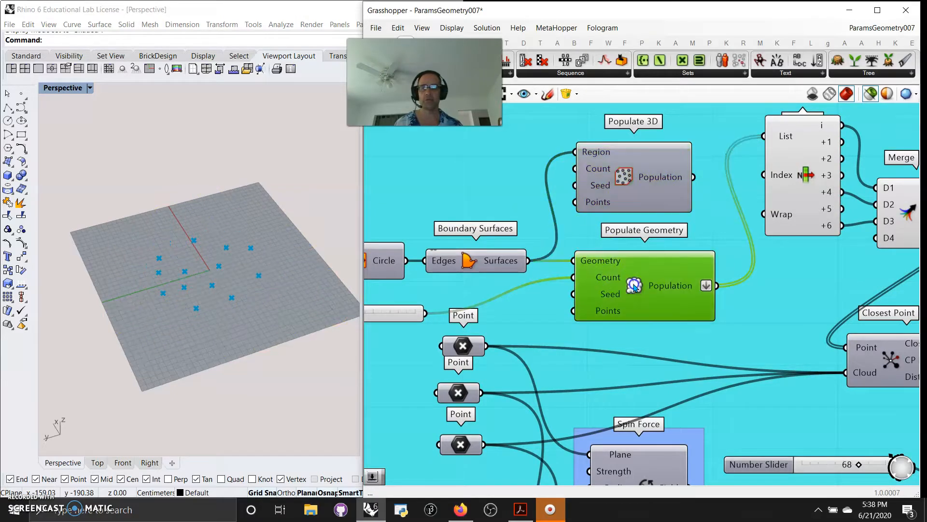
right_click_drag(370, 324, 454, 297)
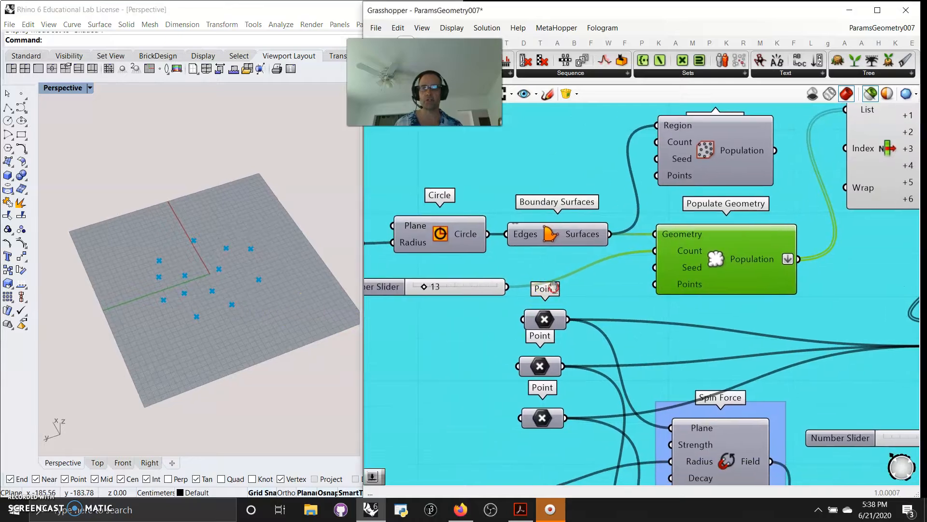
- Preview the points picked by List Item and those combined by the Merge component
right_click_drag(855, 282, 593, 333)
left_click(601, 233)
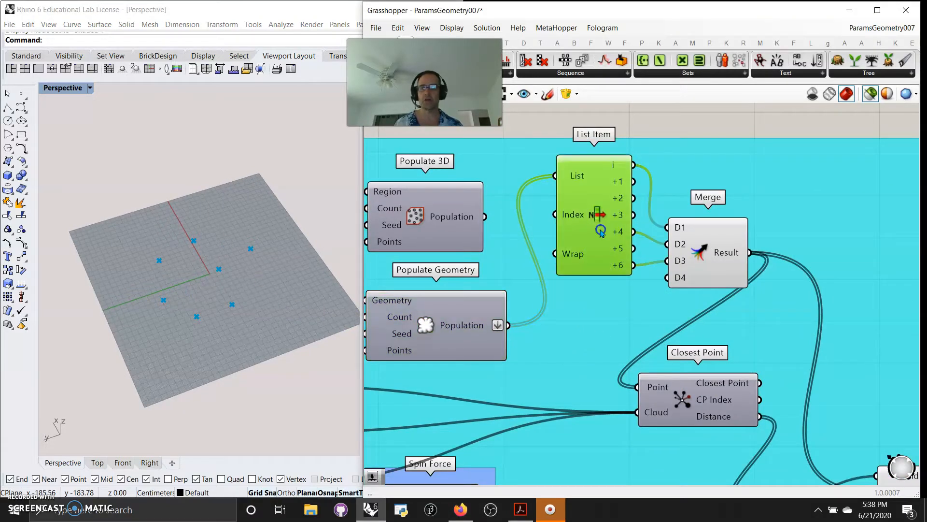
left_click(709, 258)
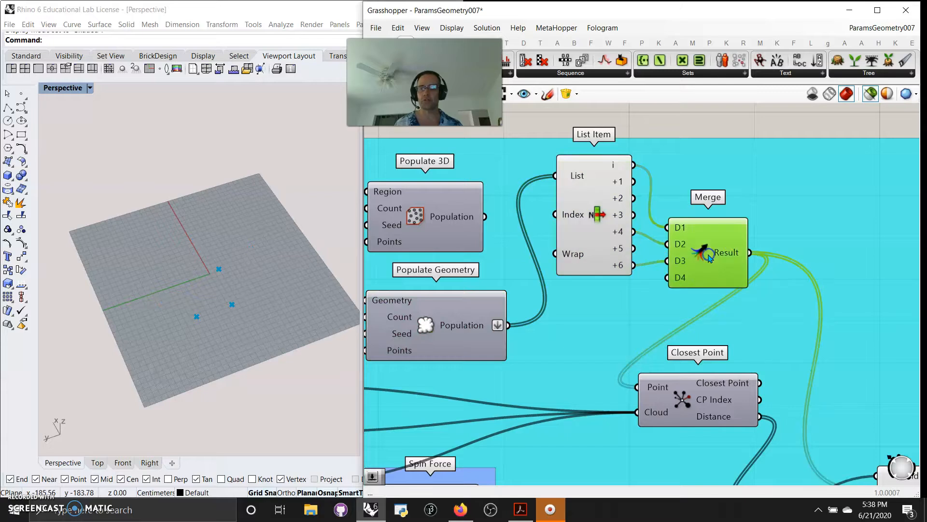
right_click_drag(623, 340, 633, 309)
- Preview each of the three Point parameters that feed the Spin Force components
right_click_drag(601, 339, 736, 194)
left_click(419, 208)
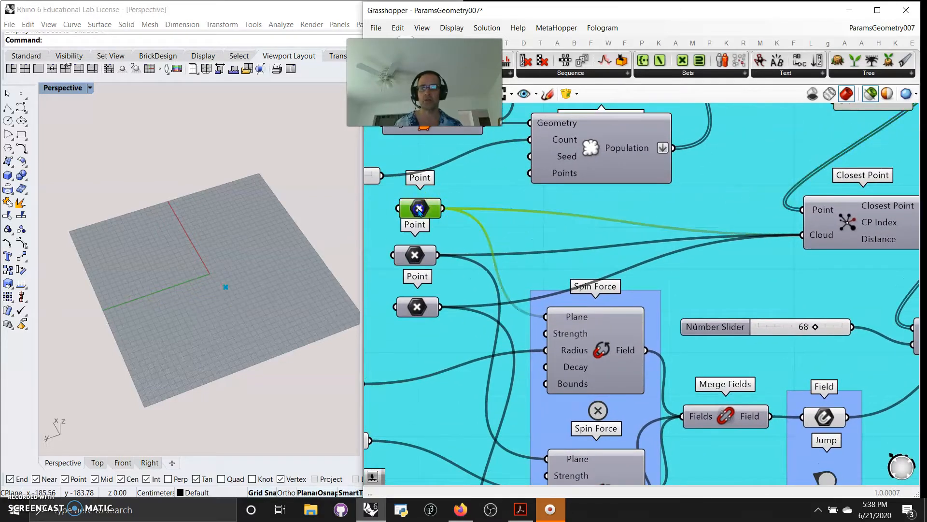
left_click(416, 256)
left_click(412, 307)
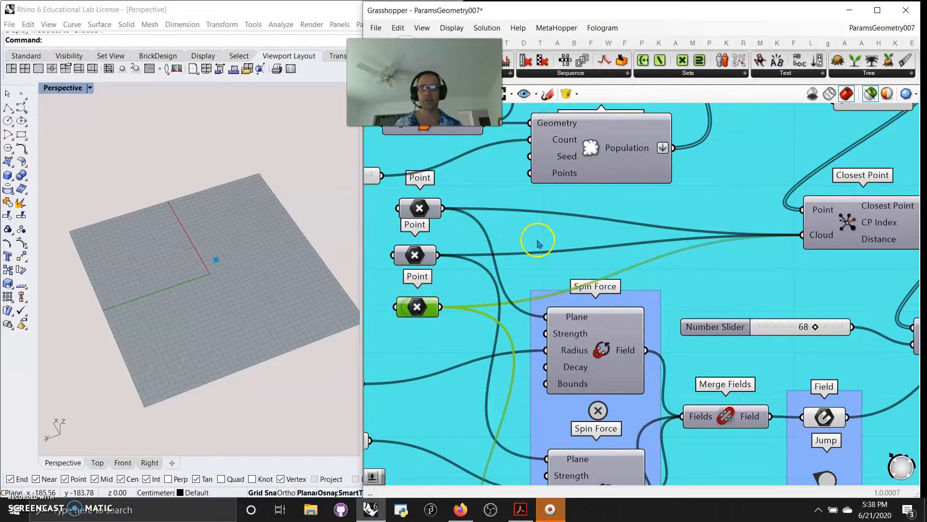
mouse_move(579, 240)
right_mouse_down()
mouse_move(656, 238)
mouse_move(576, 223)
right_mouse_up()
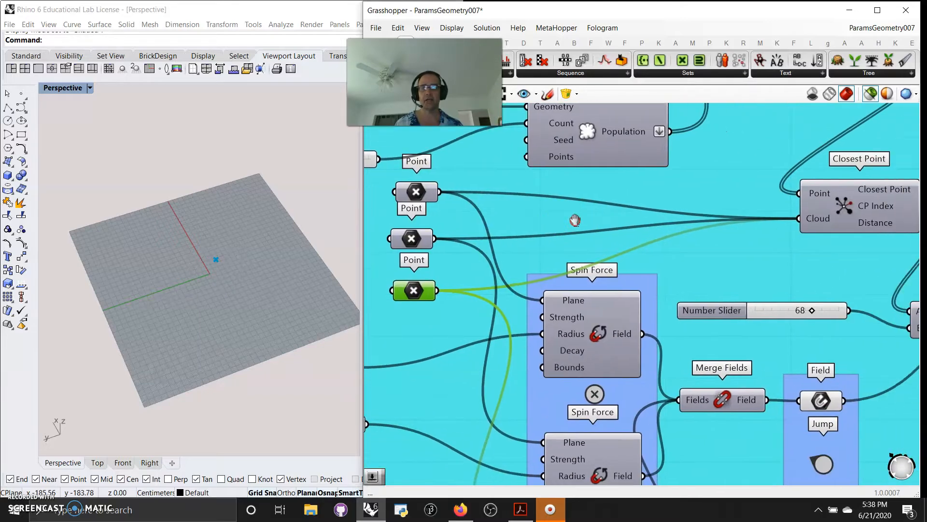
- Preview the merged points and the Closest Point component, and set the Multiplication component's number slider to 66
mouse_move(826, 241)
right_mouse_down()
mouse_move(705, 242)
mouse_move(642, 360)
right_mouse_up()
left_click(730, 205)
left_click(672, 180)
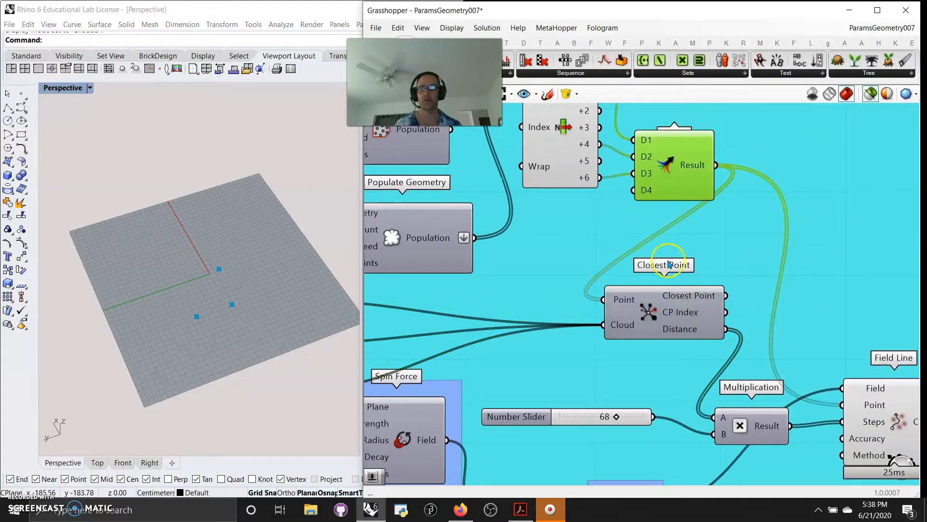
left_click(653, 313)
right_click_drag(569, 366, 671, 222)
scroll(635, 256, "down", 3)
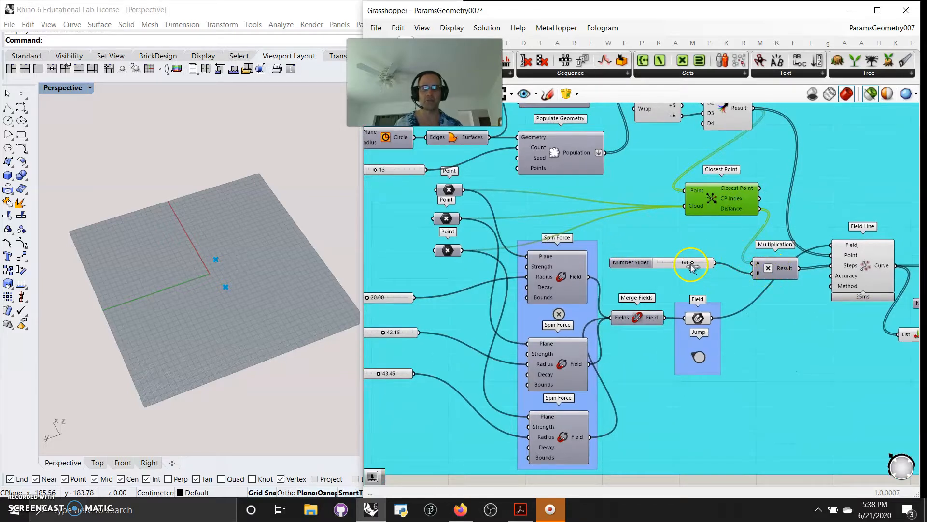
left_click(689, 263)
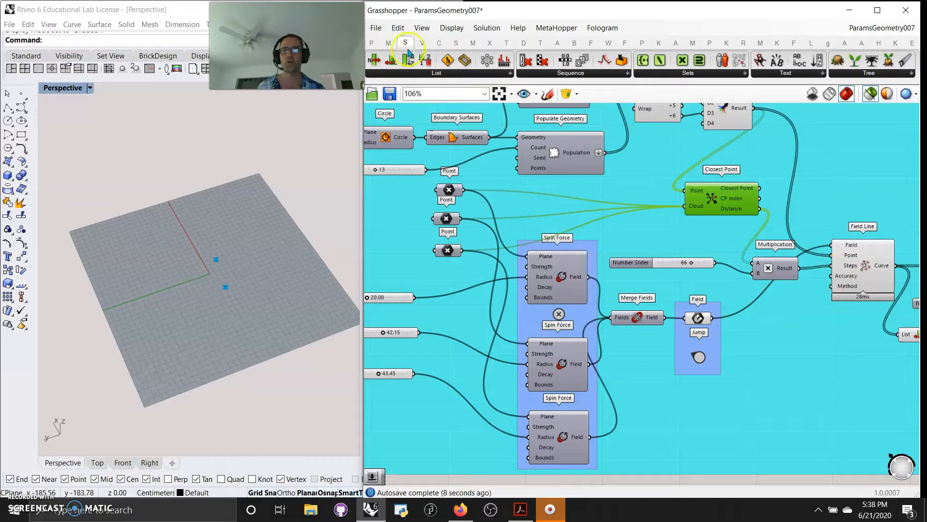
- Browse the Vector category's Field components and preview the three Spin Force components with their radius sliders
left_click(422, 43)
left_click(400, 73)
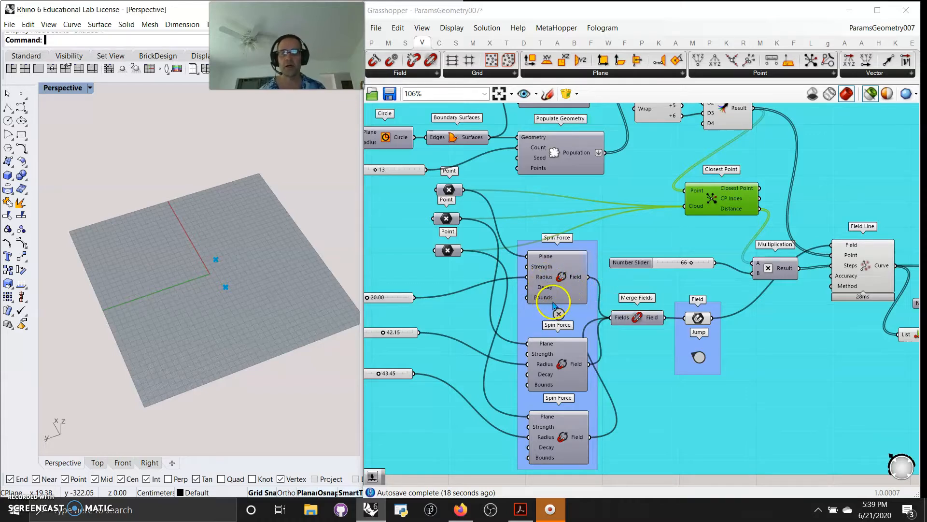
left_click(557, 285)
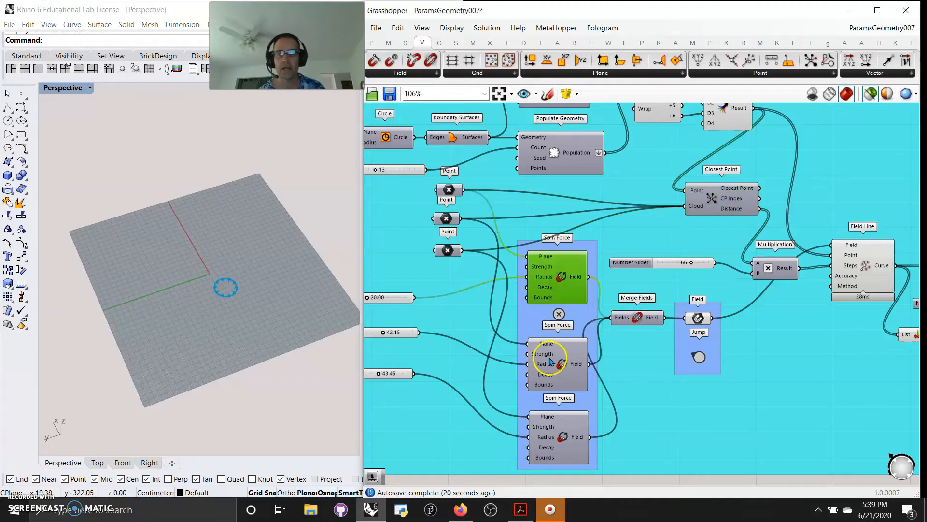
left_click(549, 361)
left_click(560, 425)
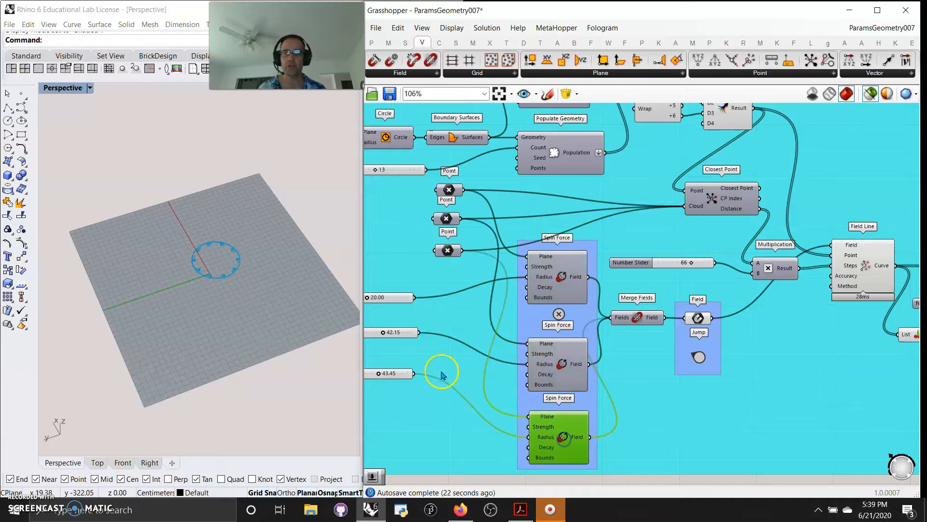
right_click_drag(451, 321, 501, 311)
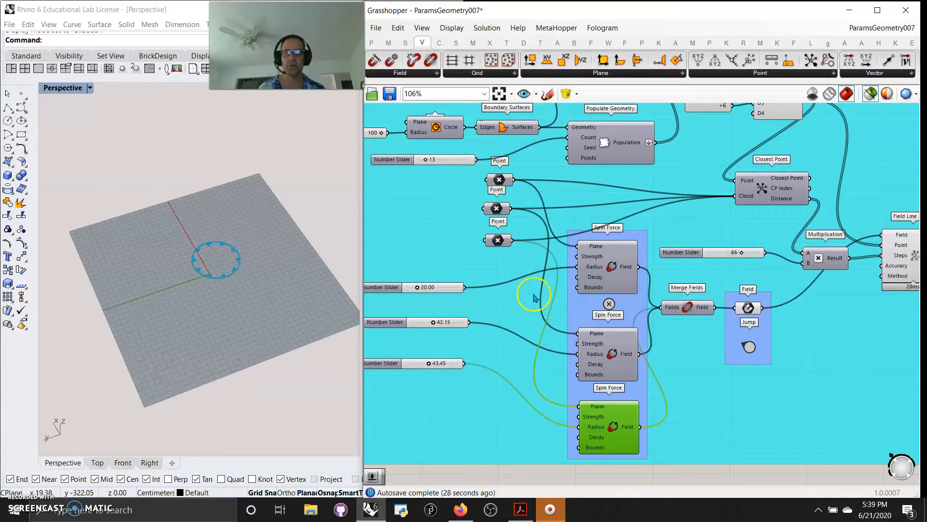
- Follow the spin forces through Merge Fields and examine the combined Field parameter's preview up close
right_click_drag(689, 391, 654, 377)
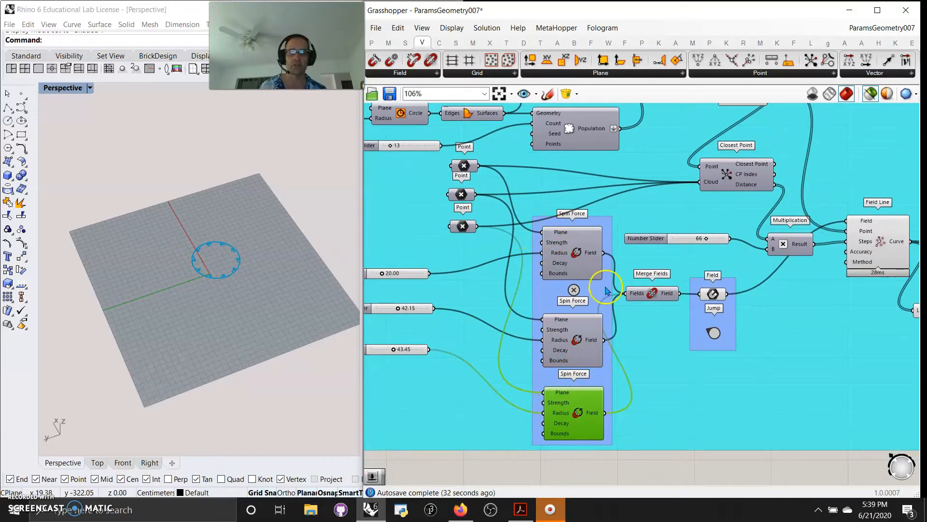
right_click_drag(675, 346, 598, 341)
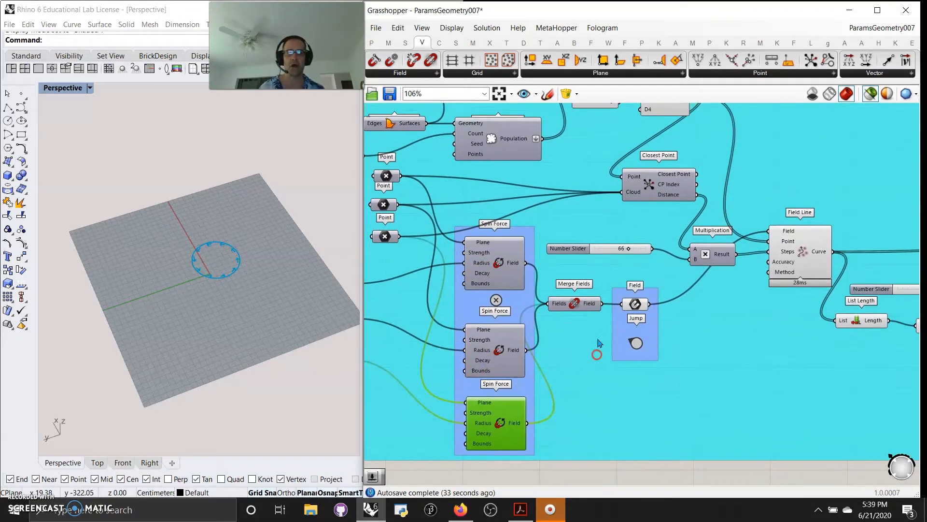
left_click(634, 303)
scroll(206, 268, "up", 2)
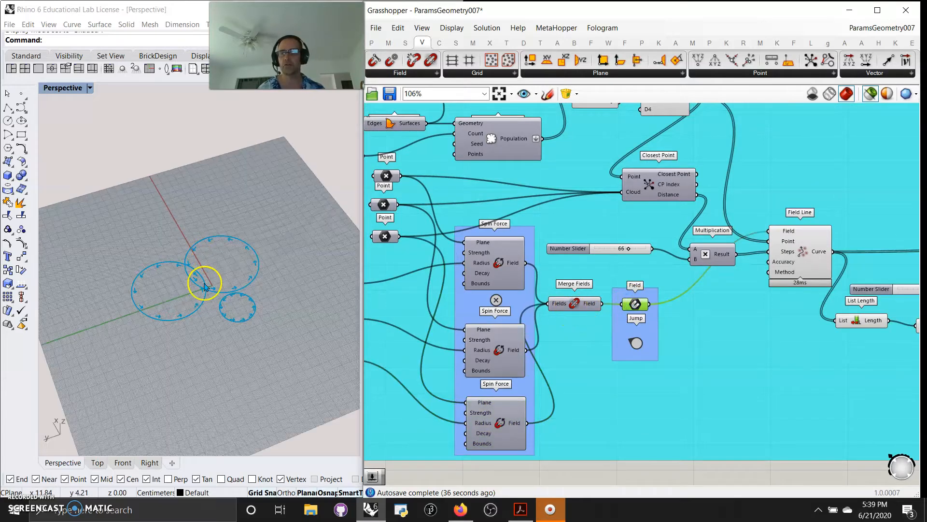
scroll(206, 268, "up", 4)
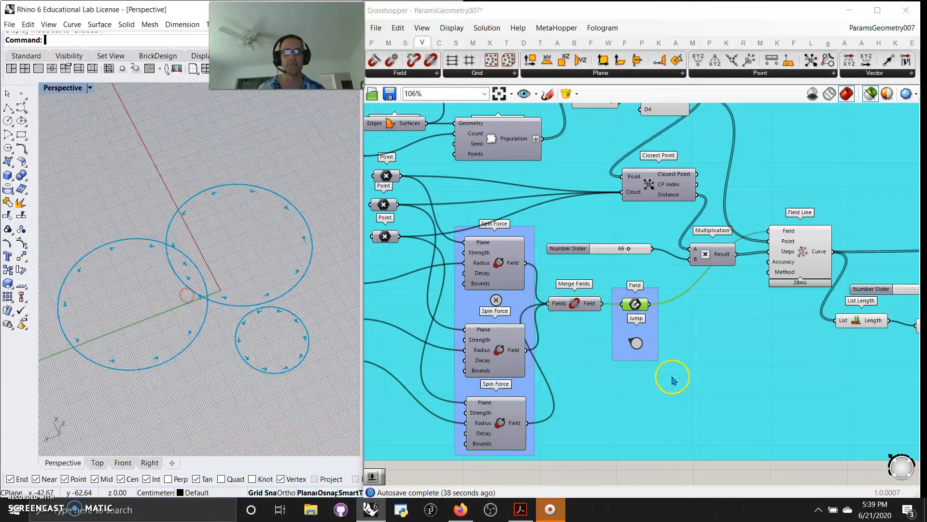
- Preview the Field Line curves and set the number slider feeding the Multiplication component to 74
right_click_drag(689, 375, 611, 363)
left_click(725, 243)
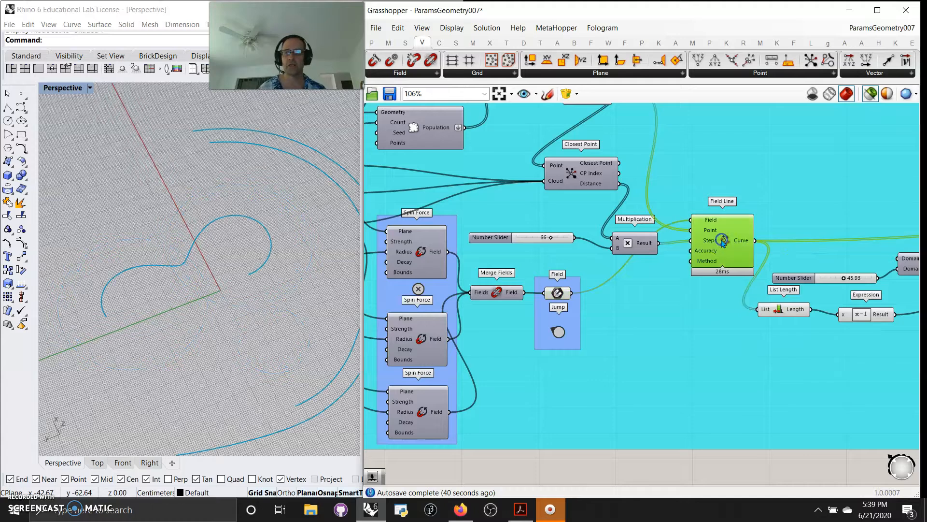
right_click_drag(553, 242, 595, 256)
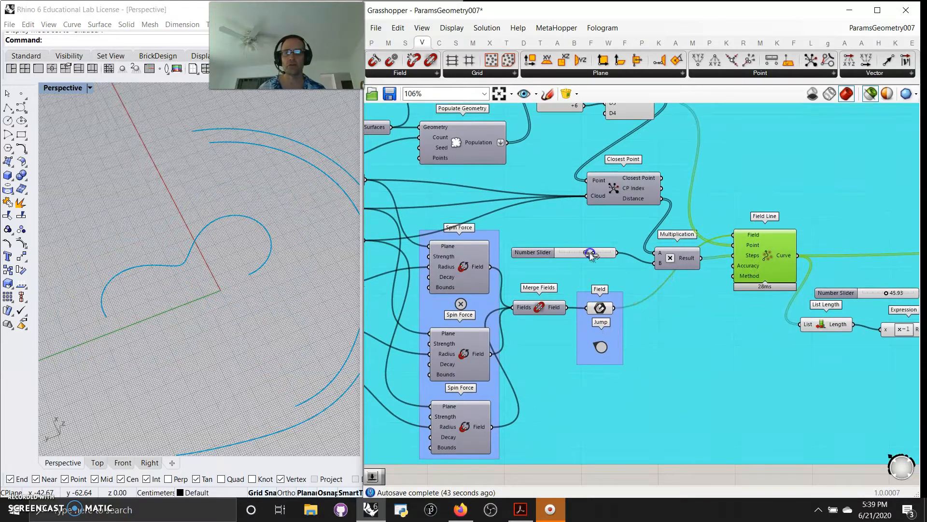
left_click_drag(586, 254, 580, 256)
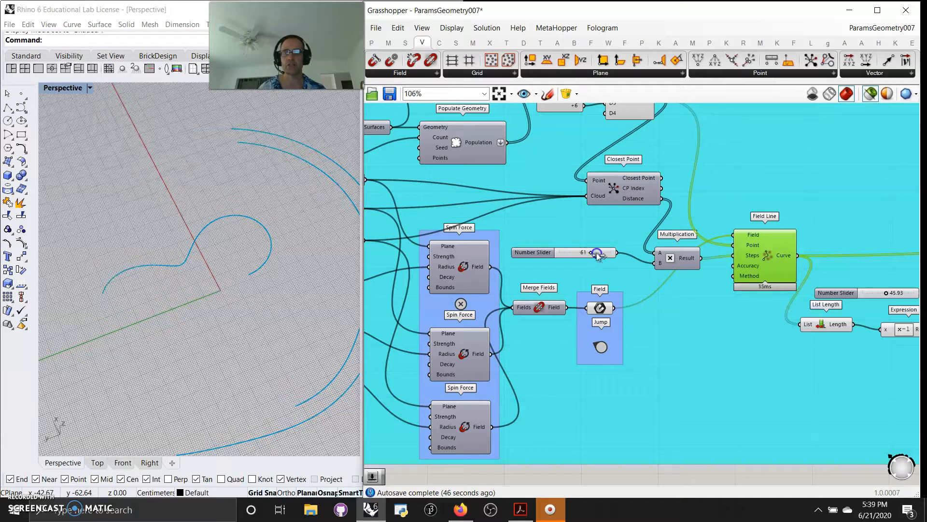
left_click_drag(593, 254, 594, 255)
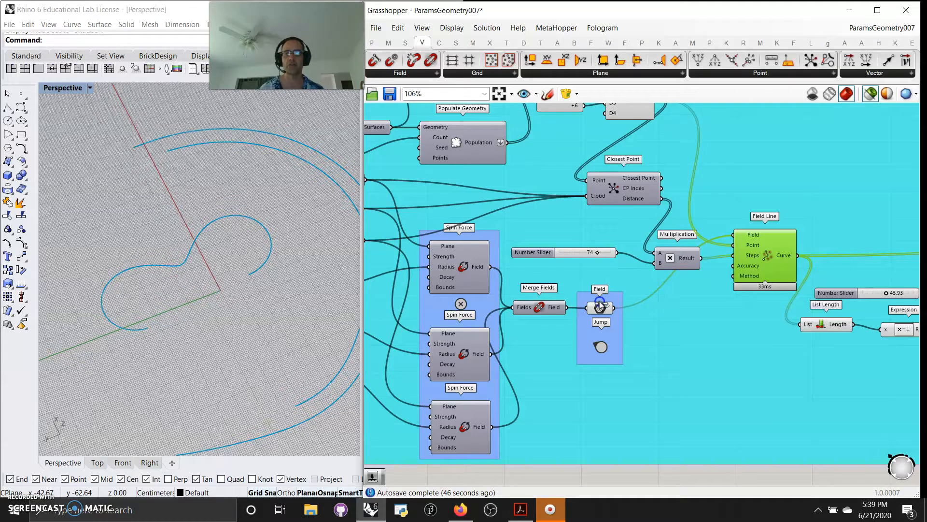
- Follow the Field Line curves through List Length, Range and Jitter to Unit Z, and preview the Move component
right_click_drag(757, 368, 616, 329)
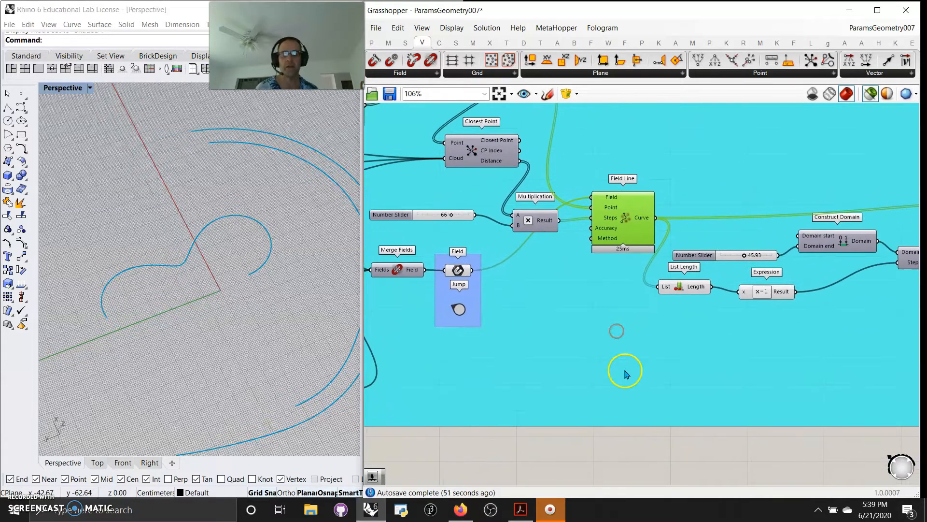
right_click_drag(290, 336, 294, 317)
right_click_drag(718, 333, 502, 375)
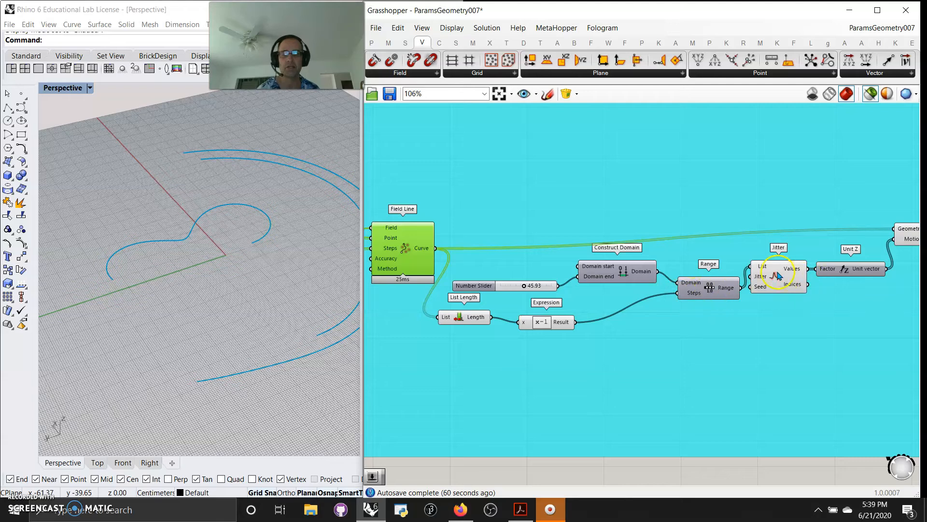
left_click(778, 276)
right_click_drag(752, 333, 642, 368)
left_click(826, 273)
right_click_drag(491, 380, 555, 366)
- Compare the moved curves with the flat Field Line curves by previewing both from a low viewing angle
right_click_drag(263, 332, 258, 293)
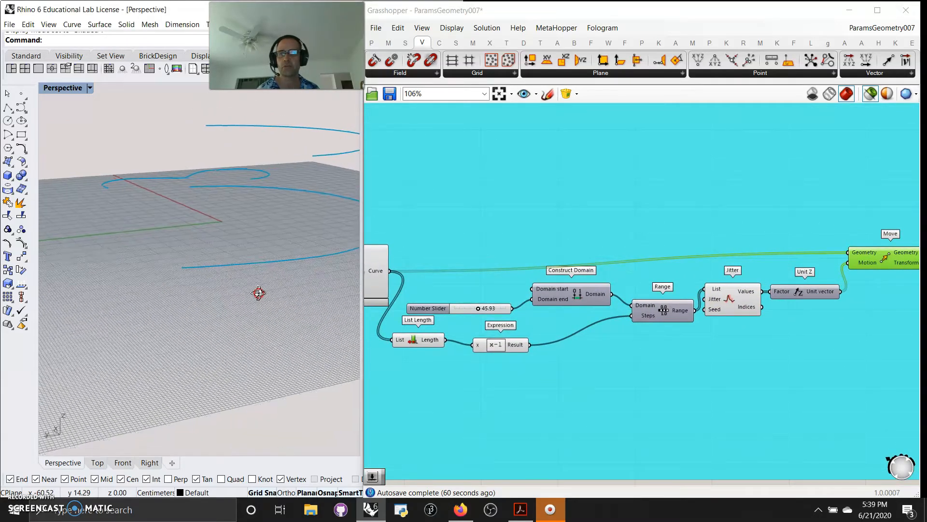
right_click_drag(554, 363, 635, 386)
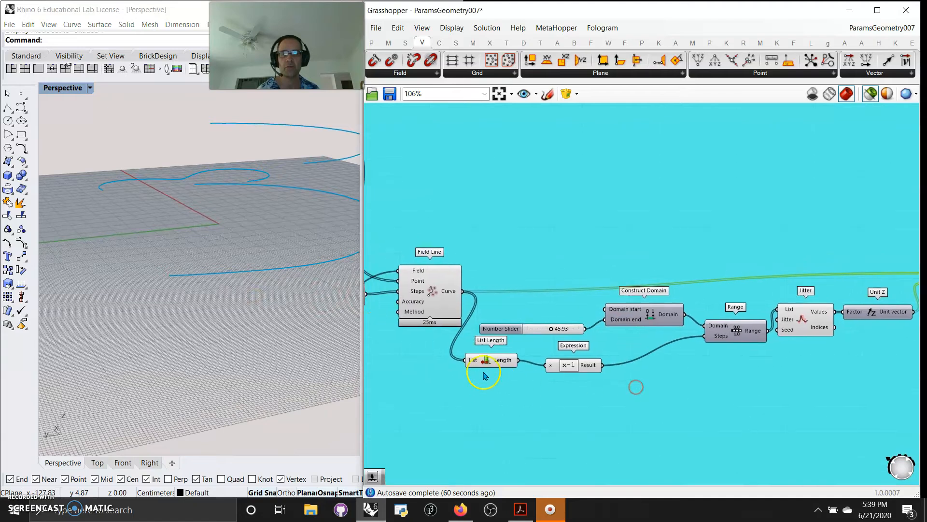
right_click_drag(580, 396, 653, 412)
left_click(504, 313)
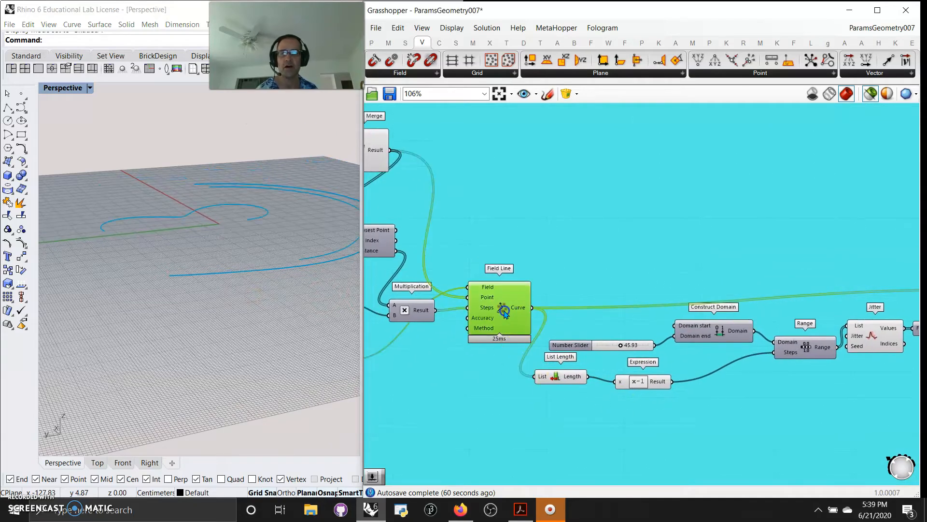
- Add a number slider with the value 12 below the Range component and connect it to Jitter's Seed input
right_click_drag(708, 439, 500, 414)
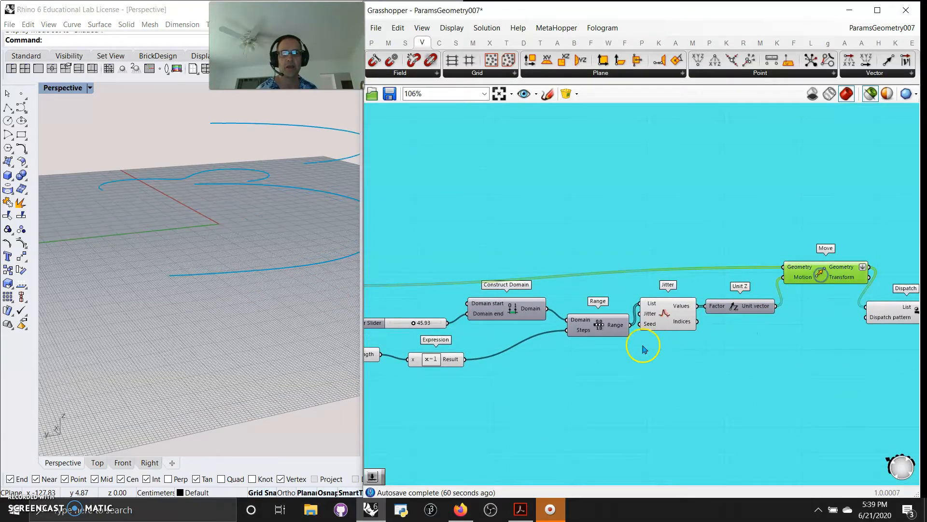
double_click(582, 379)
type("12")
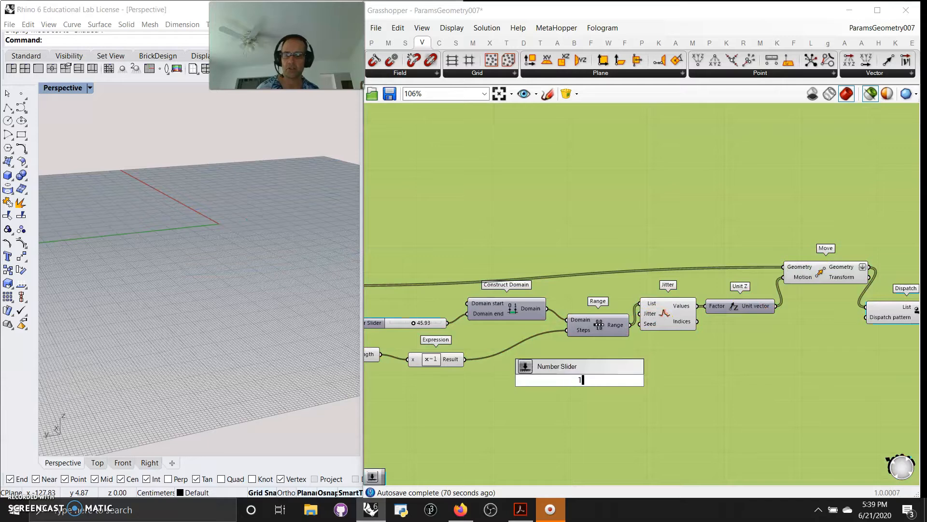
key("Return")
left_click_drag(633, 380, 638, 324)
left_click_drag(605, 378, 605, 392)
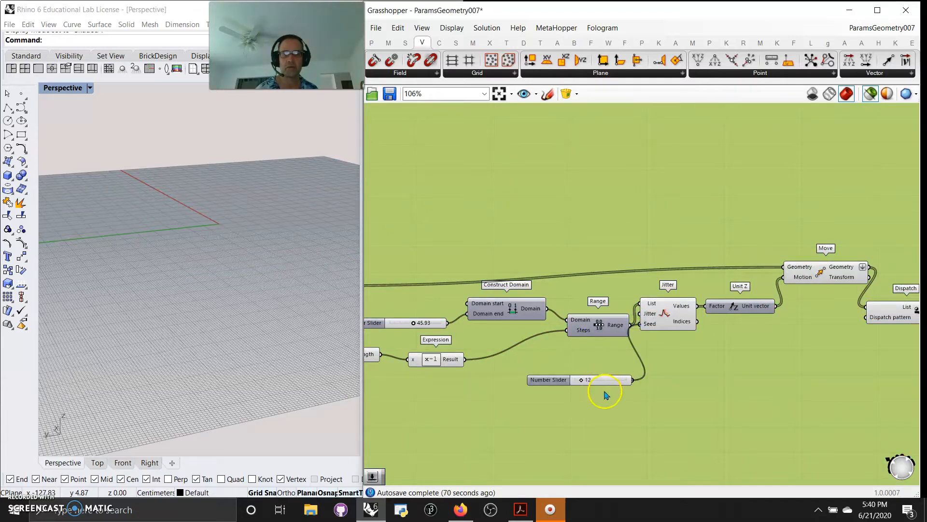
- Preview the Move, Dispatch and Loft components in turn and view the lofted surface from above
left_click(830, 276)
right_click_drag(820, 376, 656, 380)
left_click(744, 321)
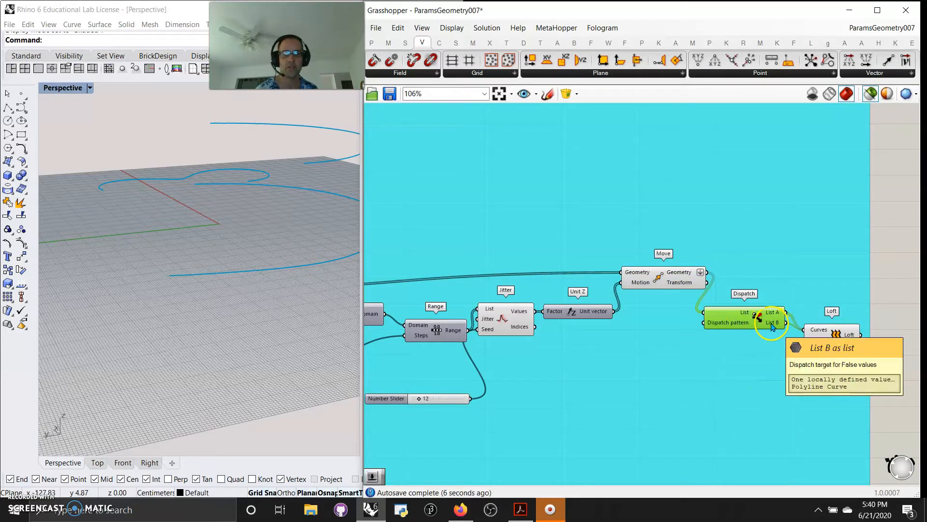
left_click(827, 333)
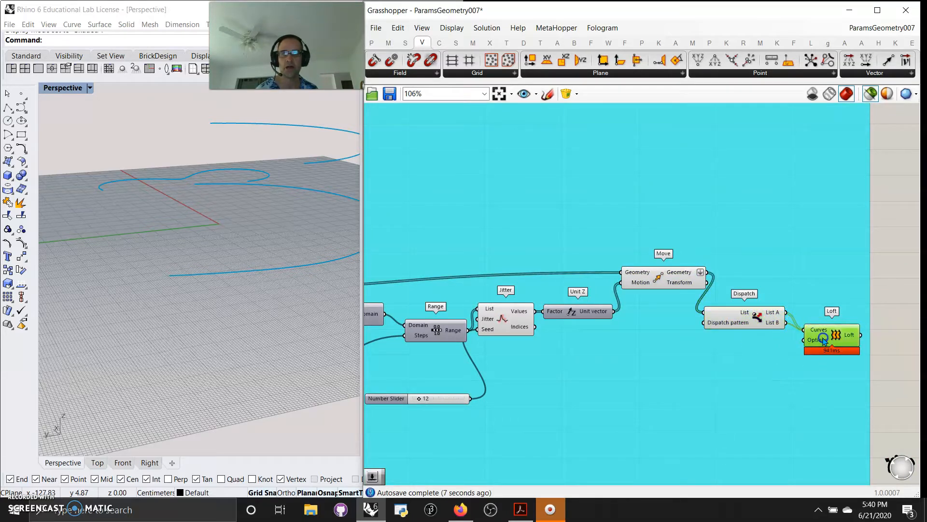
right_click_drag(307, 332, 350, 338)
- Set the Jitter seed slider to 46 and inspect the lofted surface from several angles
left_click(418, 400)
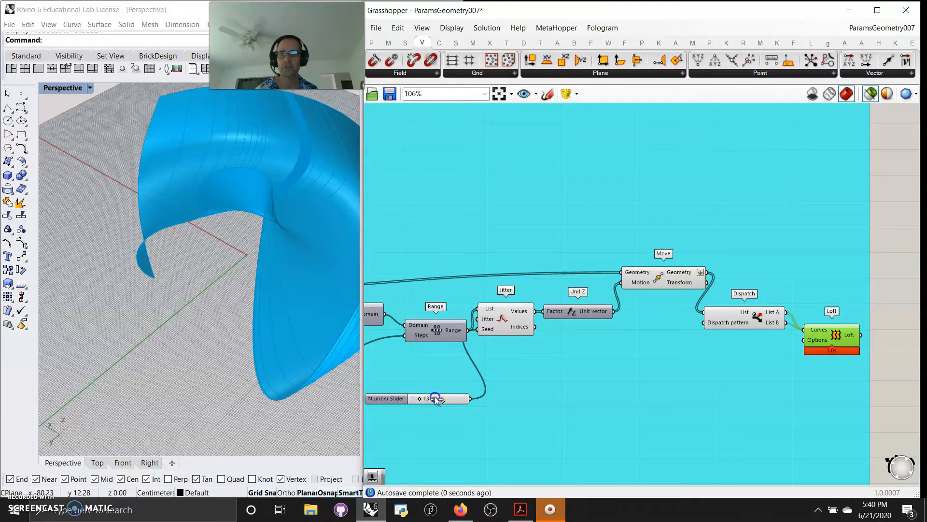
left_click_drag(436, 399, 431, 405)
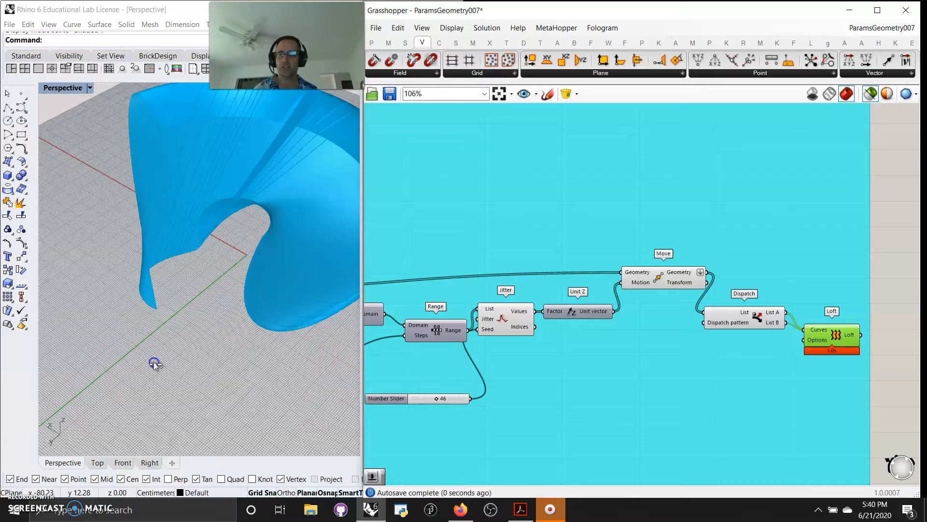
right_click_drag(232, 325, 250, 283)
scroll(332, 354, "down", 3)
right_click_drag(311, 356, 75, 350)
right_click_drag(83, 345, 106, 338)
scroll(232, 337, "up", 6)
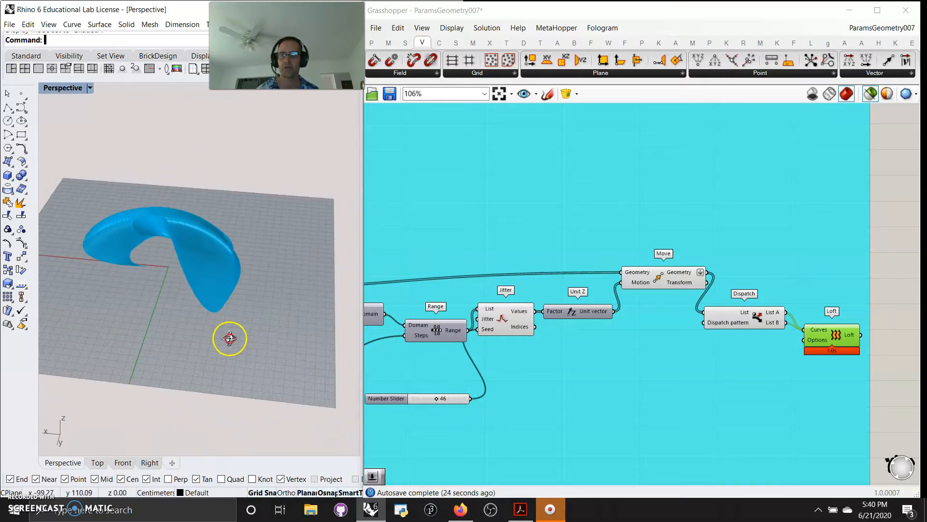
right_click_drag(244, 275, 295, 330)
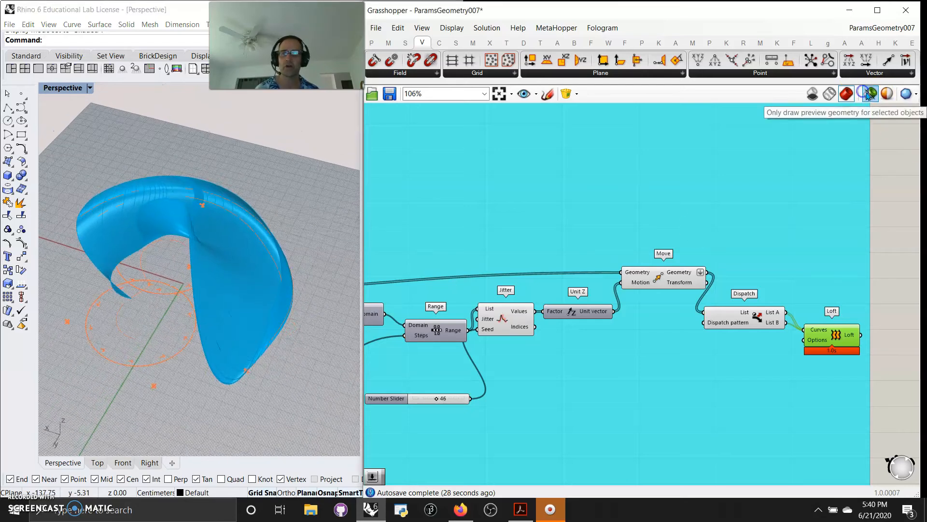
- Turn off selected-only preview and follow the Jump below the Field parameter to its linked location and back
left_click(670, 379)
scroll(615, 387, "down", 6)
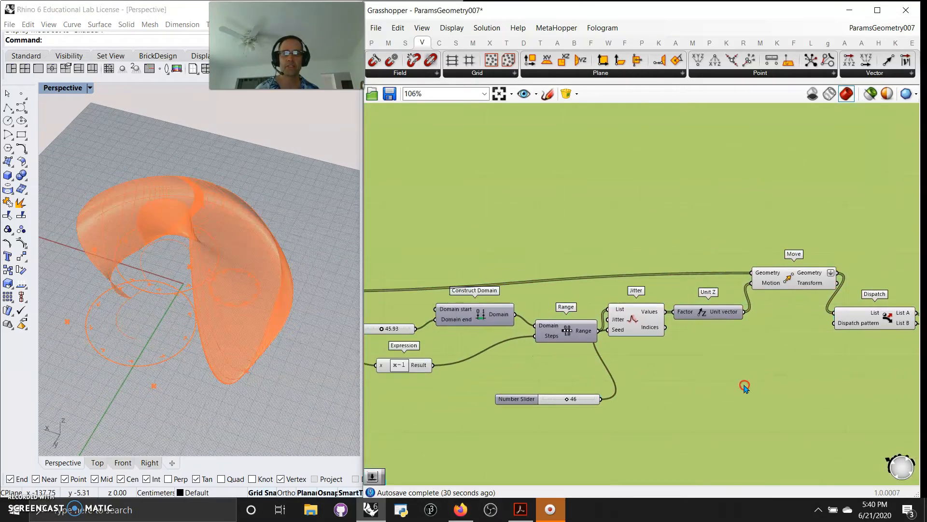
right_click_drag(584, 388, 696, 387)
scroll(696, 388, "up", 6)
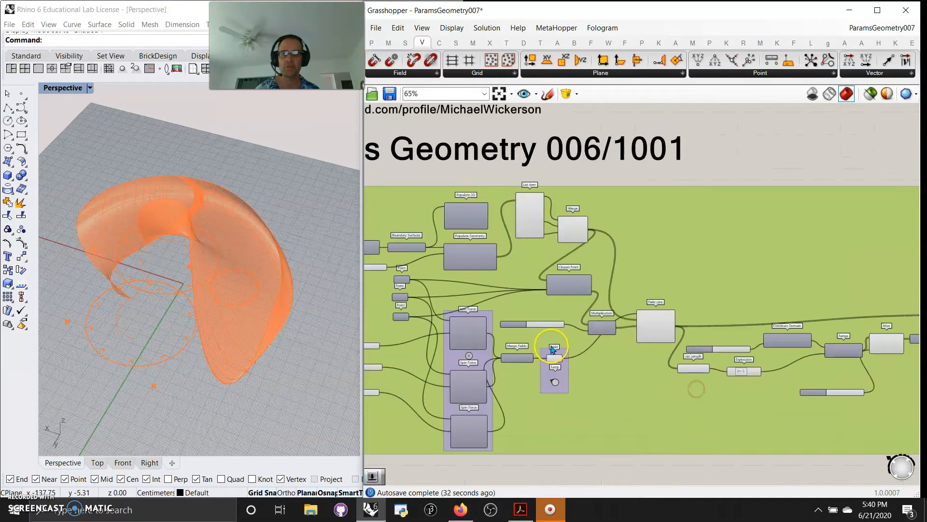
right_click_drag(768, 391, 728, 373)
double_click(734, 396)
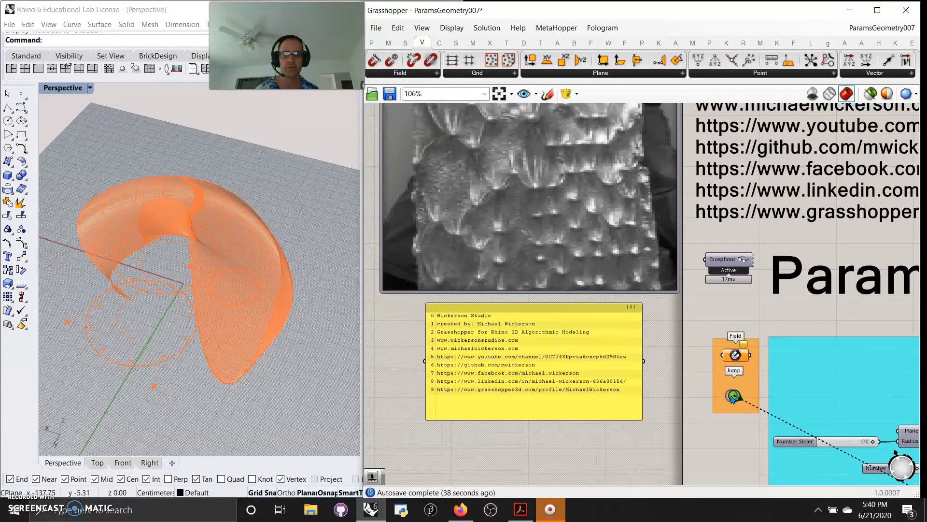
double_click(732, 403)
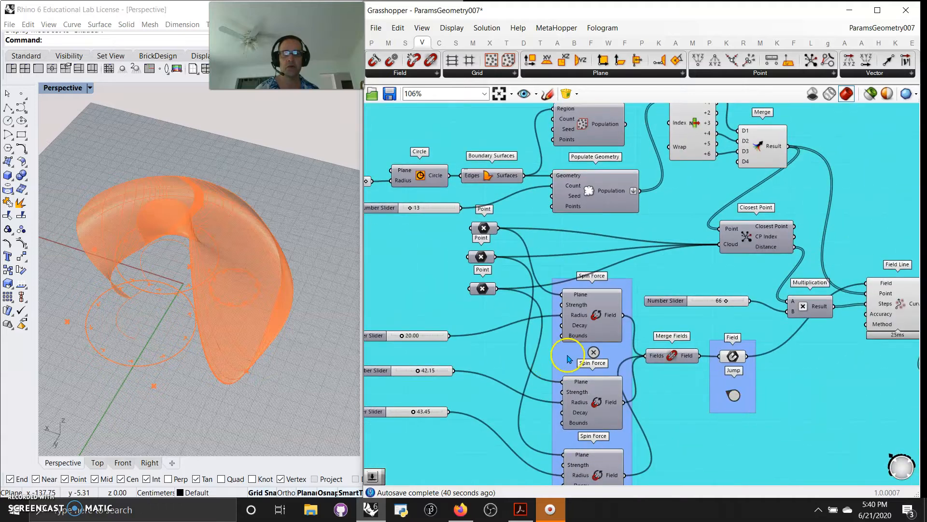
- Review the whole definition from the input circles and points through the spin forces and field lines to the Loft
right_click_drag(488, 378, 470, 321)
scroll(508, 334, "down", 3)
right_click_drag(703, 376, 536, 422)
right_click_drag(701, 413, 447, 399)
right_click_drag(616, 365, 829, 382)
right_click_drag(401, 355, 621, 390)
scroll(417, 315, "up", 4)
right_click_drag(473, 322, 530, 225)
right_click_drag(586, 251, 436, 350)
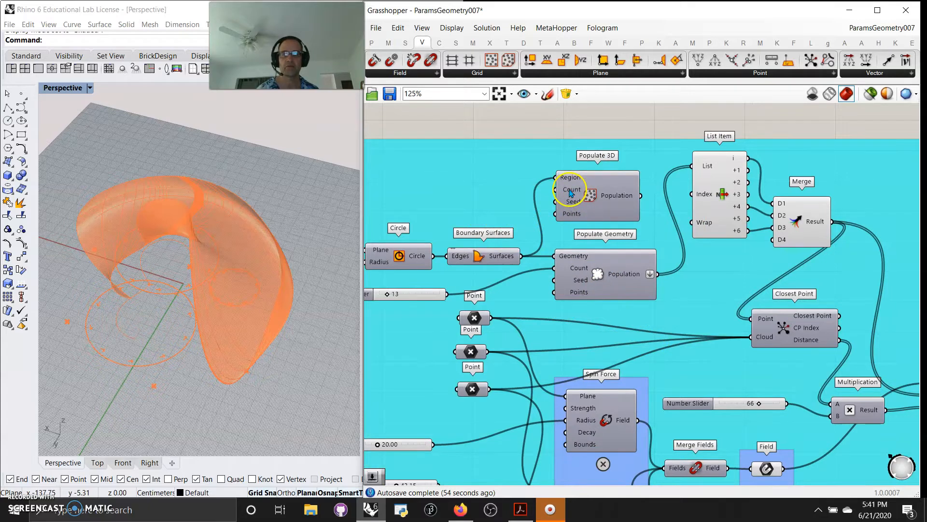
right_click_drag(699, 340, 561, 263)
right_click_drag(746, 400, 505, 403)
right_click_drag(718, 420, 505, 436)
right_click_drag(774, 381, 574, 361)
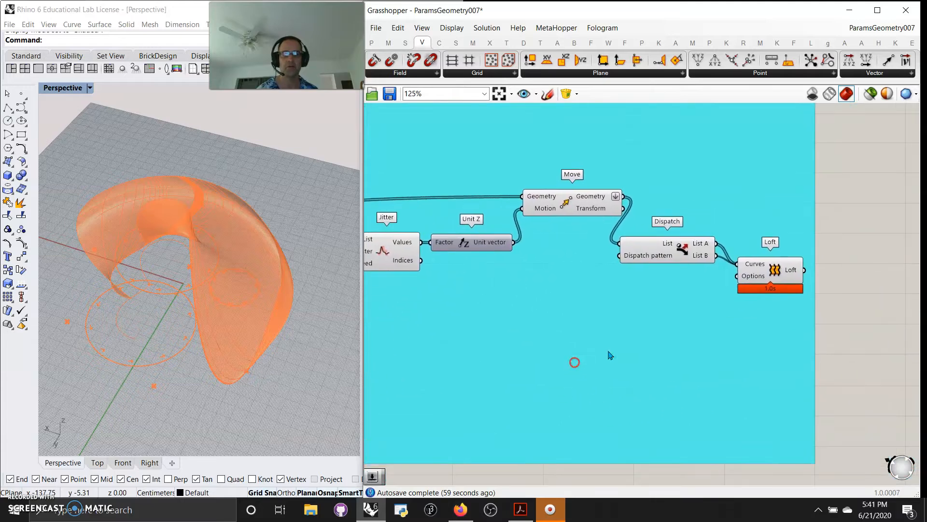
- Preview the Loft and set the Jitter seed slider to 60
left_click(770, 279)
right_click_drag(476, 342, 692, 382)
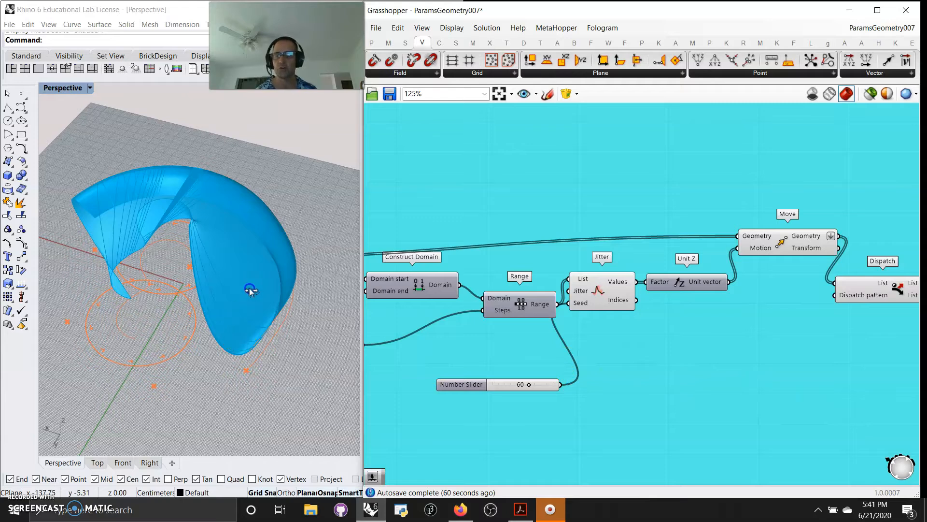
right_click_drag(897, 441, 812, 409)
right_click_drag(919, 321, 752, 368)
- Look up the canvas widgets options and examine the processing time shown beneath the Loft component
scroll(805, 271, "up", 4)
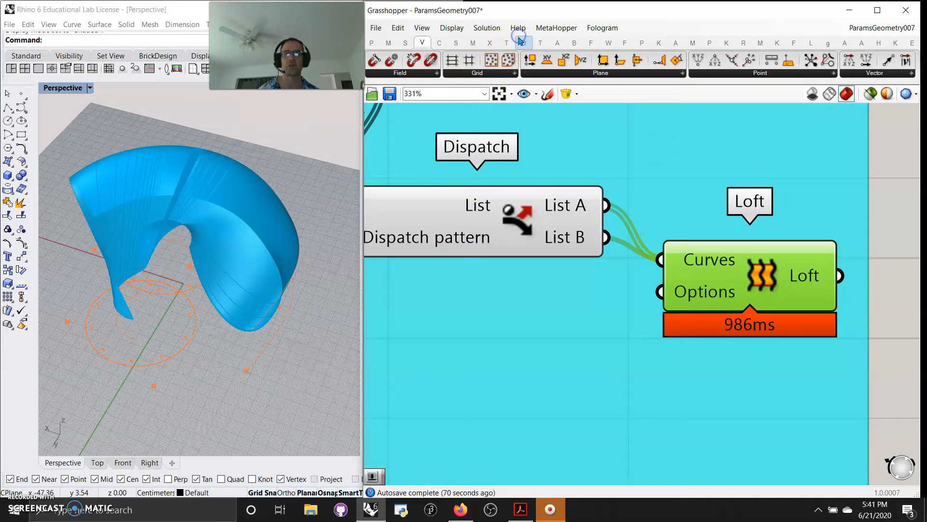
left_click(452, 27)
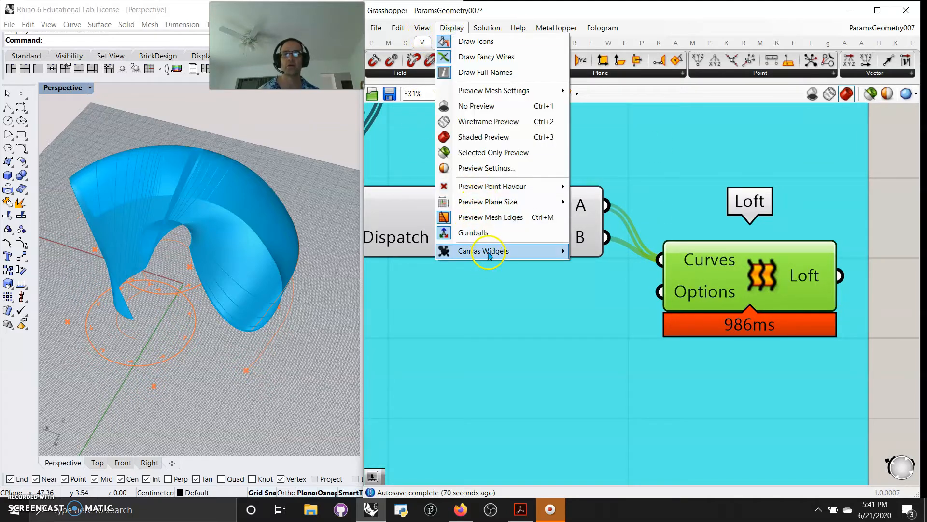
left_click(787, 411)
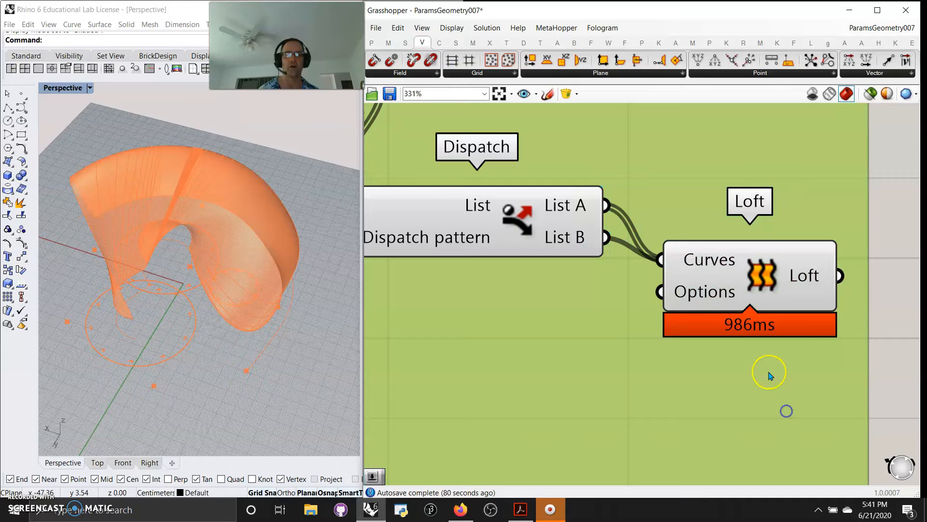
left_click(734, 320)
- Inspect the lofted surface from low, side and overhead angles, and clear the Loft selection
right_click_drag(231, 338, 295, 279)
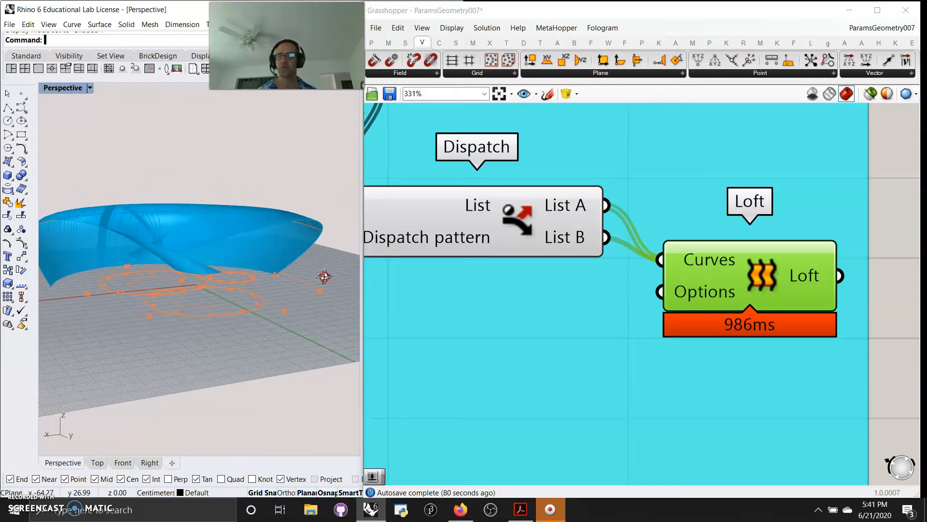
right_click_drag(172, 328, 151, 364)
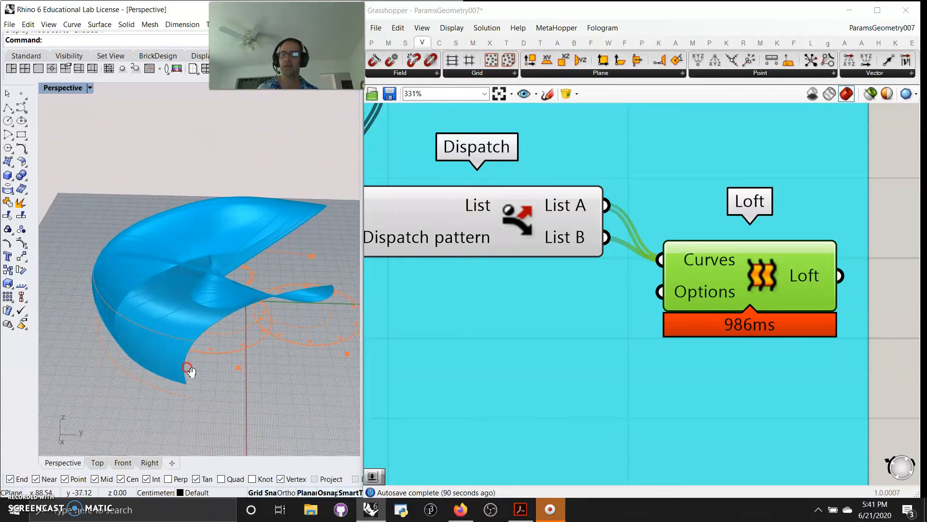
right_click_drag(143, 375, 325, 129)
left_click(514, 327)
- Go to the sample parameter column and look over Geometry, Geometry Cache, Geometry Pipeline, Group and Transform
scroll(518, 326, "down", 10)
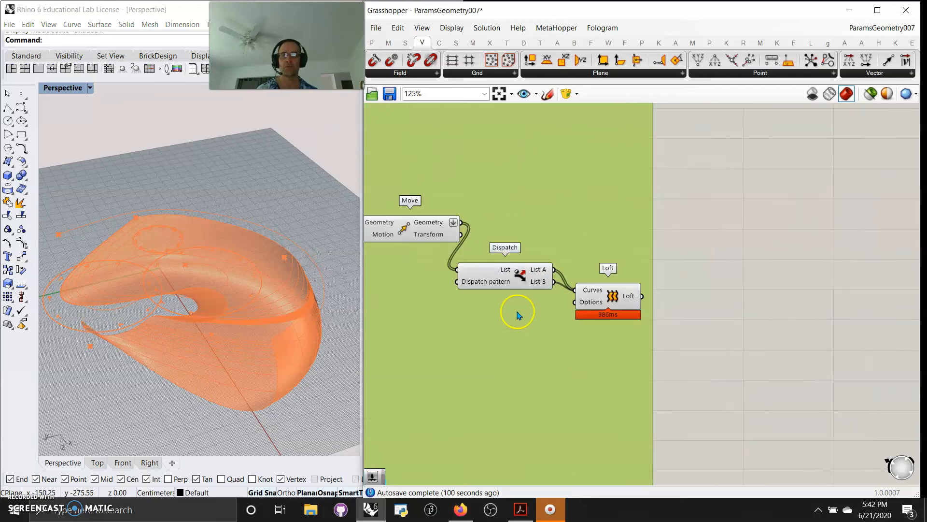
scroll(470, 407, "up", 5)
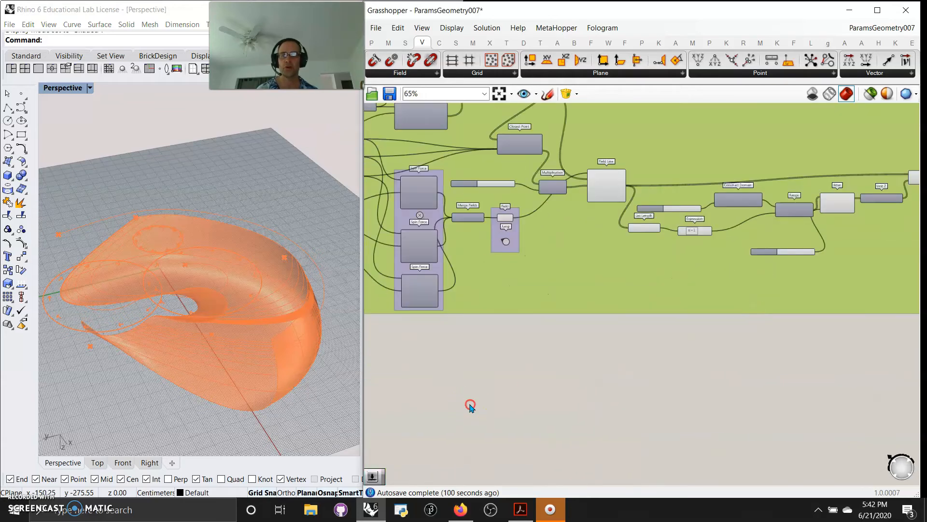
scroll(546, 266, "up", 3)
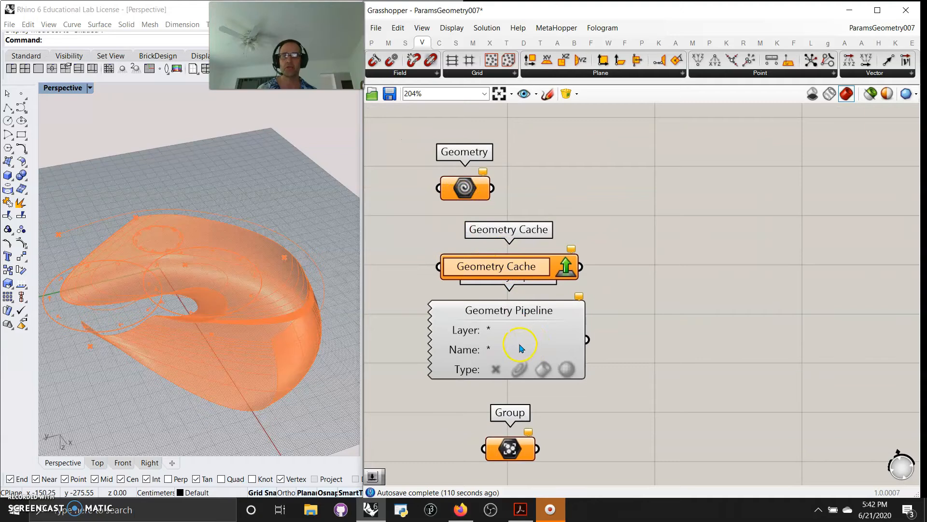
right_click_drag(604, 400, 595, 260)
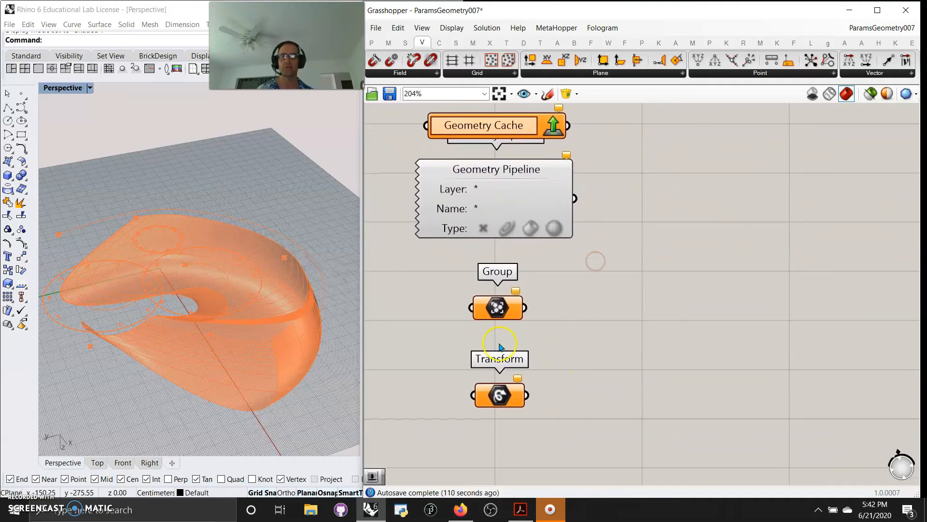
mouse_move(628, 302)
right_mouse_down()
mouse_move(631, 323)
mouse_move(572, 437)
right_mouse_up()
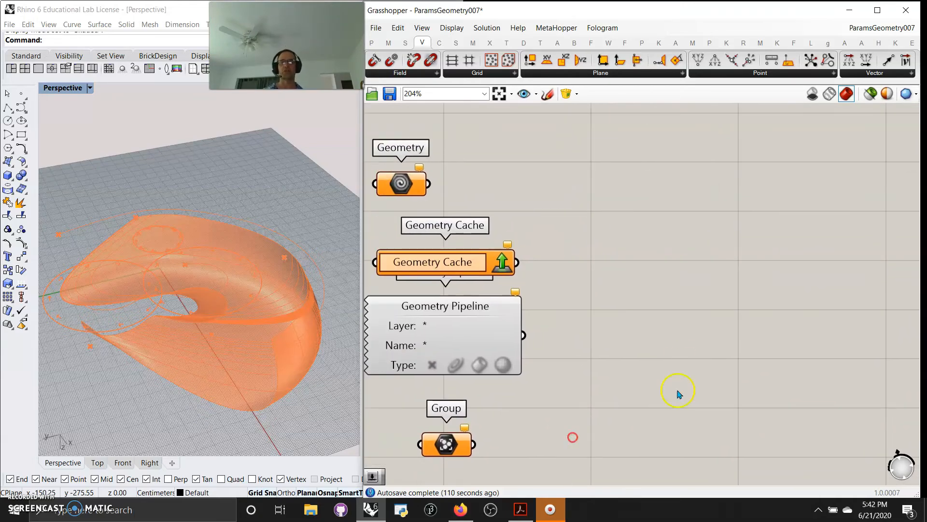
- Browse the Params category's Primitive components and return to the sample geometry parameters
left_click(371, 42)
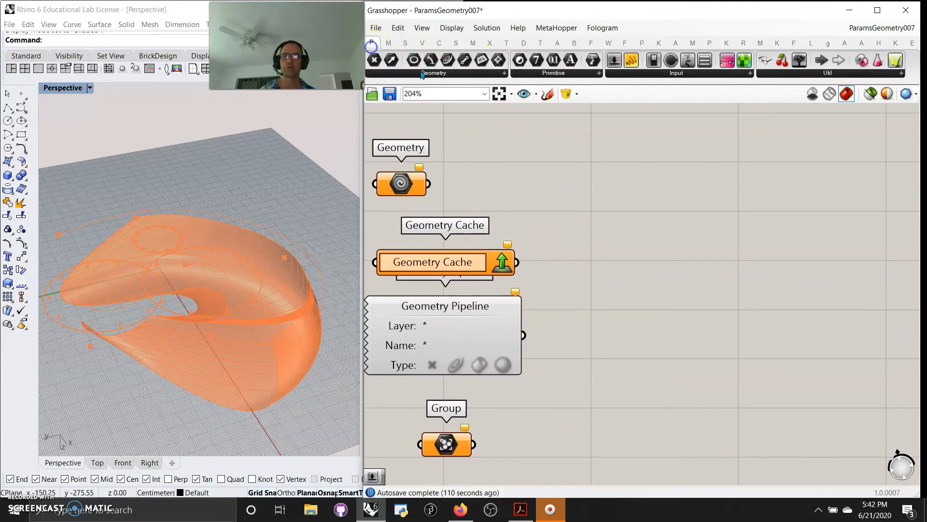
left_click(550, 73)
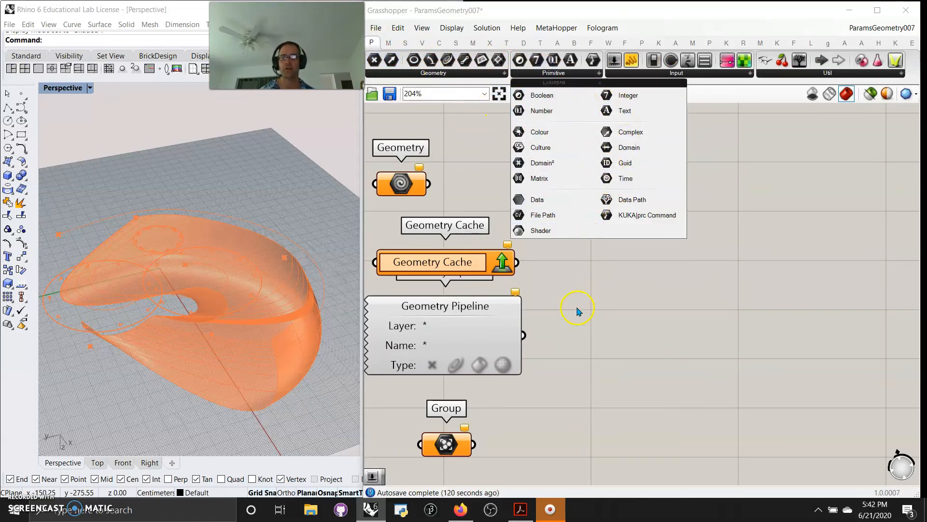
scroll(579, 309, "down", 1)
right_click_drag(578, 336, 664, 320)
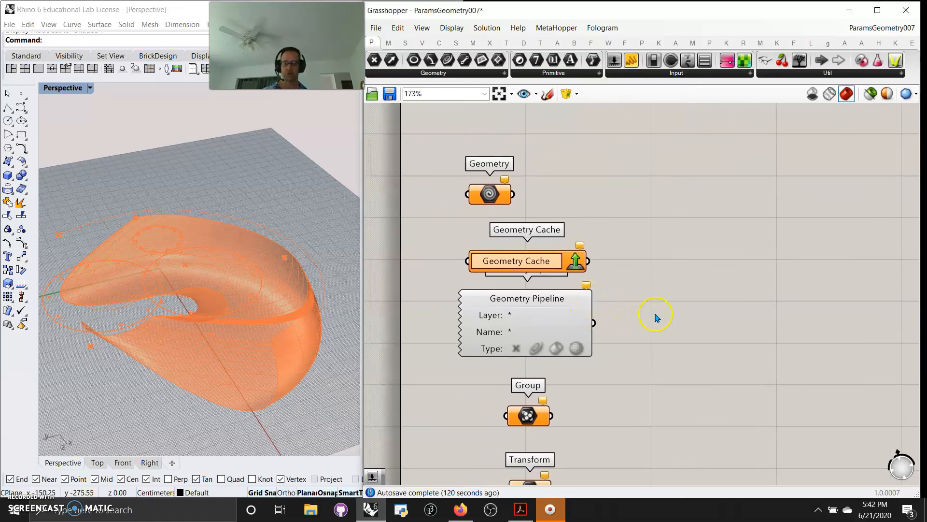
right_click_drag(653, 323, 641, 291)
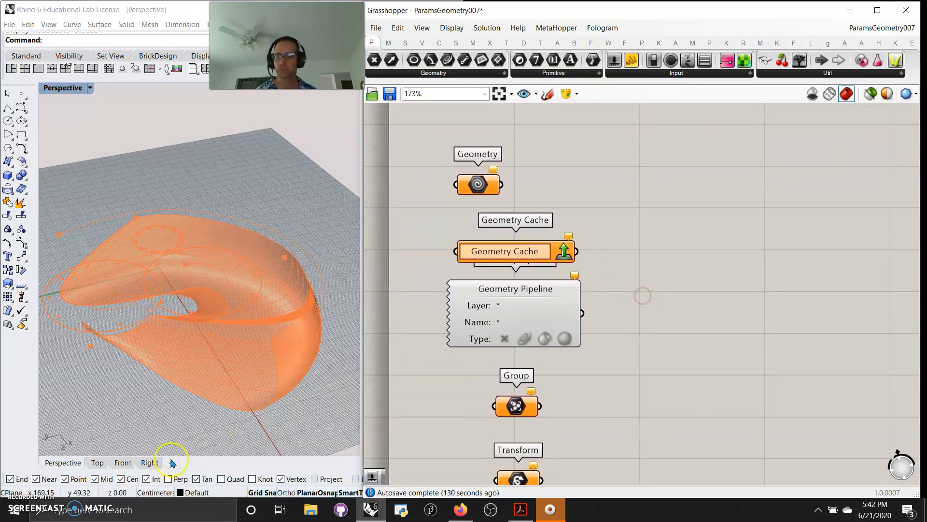